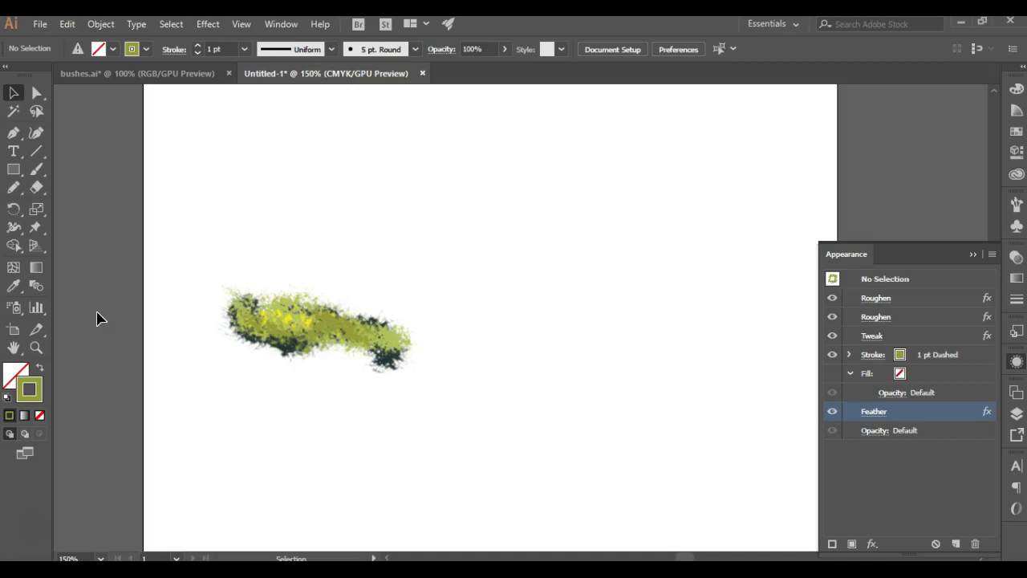
{"action": "left_click_drag", "start_coordinate": [105, 329], "coordinate": [297, 532]}
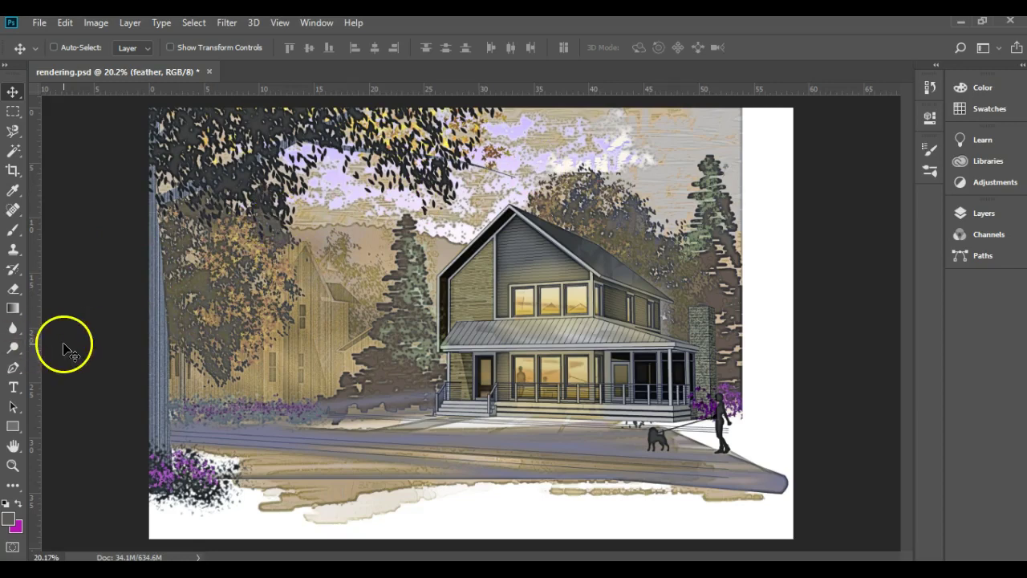
{"action": "key", "text": "alt+p"}
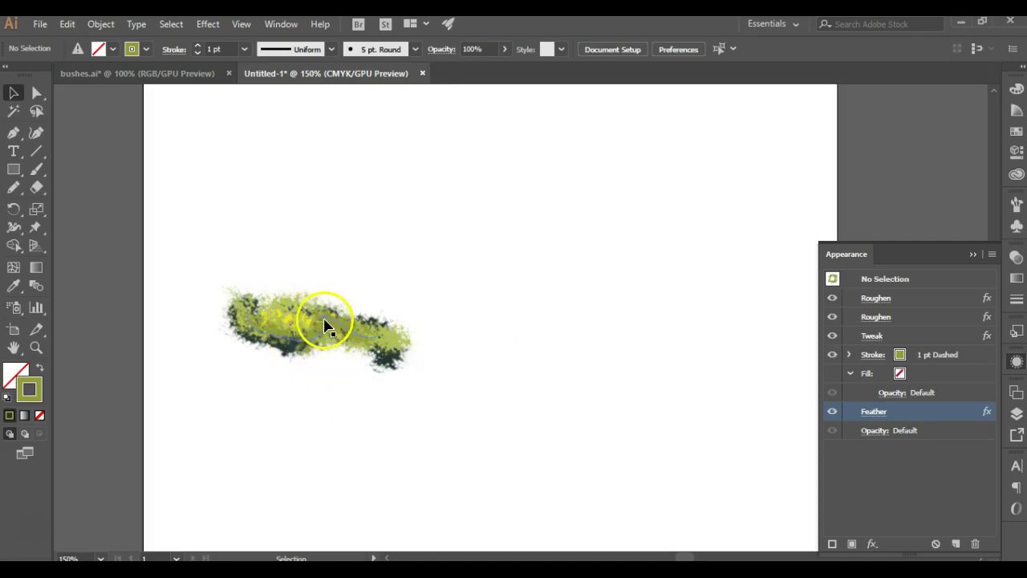
{"action": "left_click", "coordinate": [424, 411]}
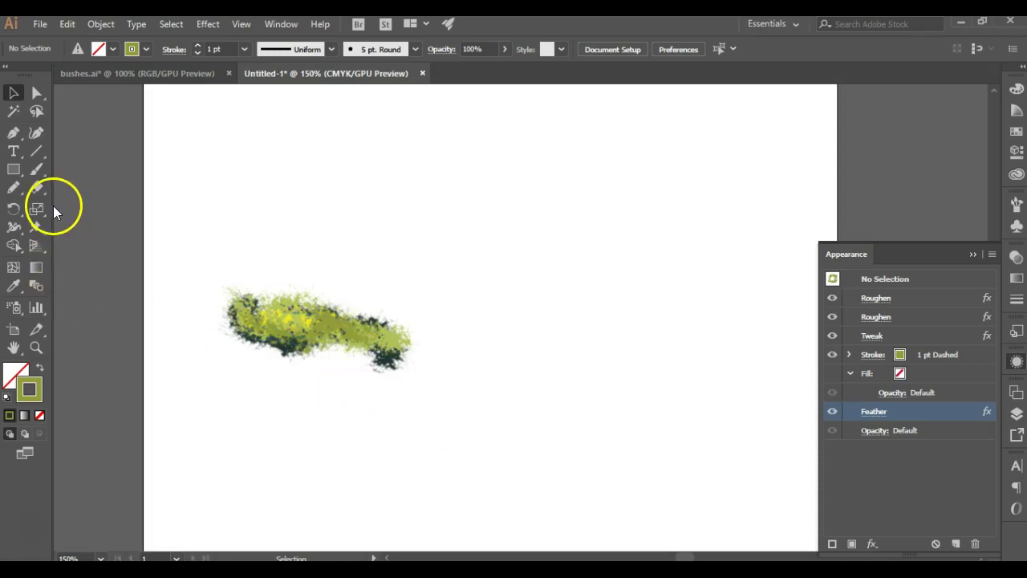
Draw a rectangle with the green dashed stroke and no fill in the empty area beside the bush artwork
{"action": "left_click", "coordinate": [14, 170]}
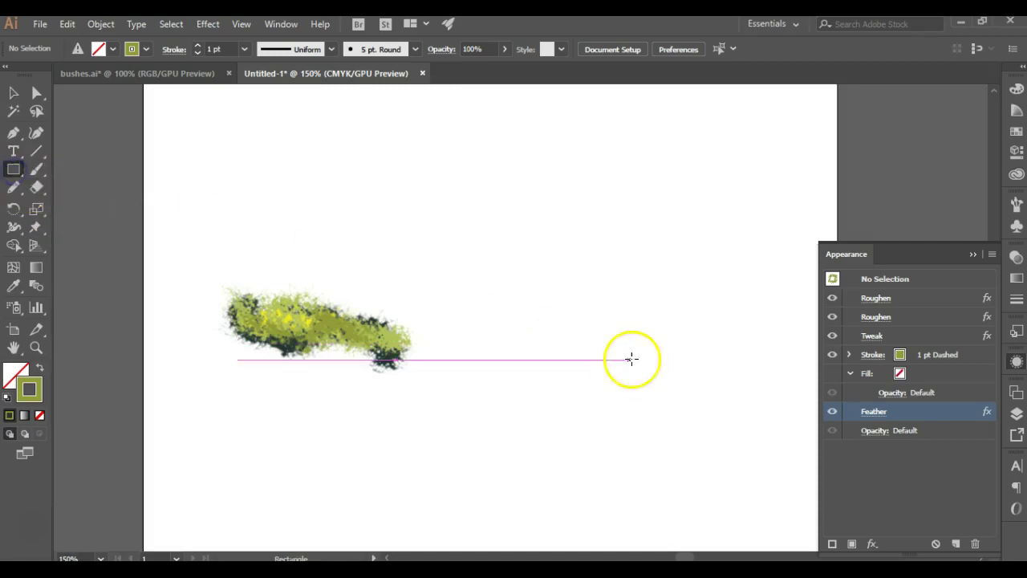
{"action": "left_click_drag", "start_coordinate": [564, 311], "coordinate": [690, 389]}
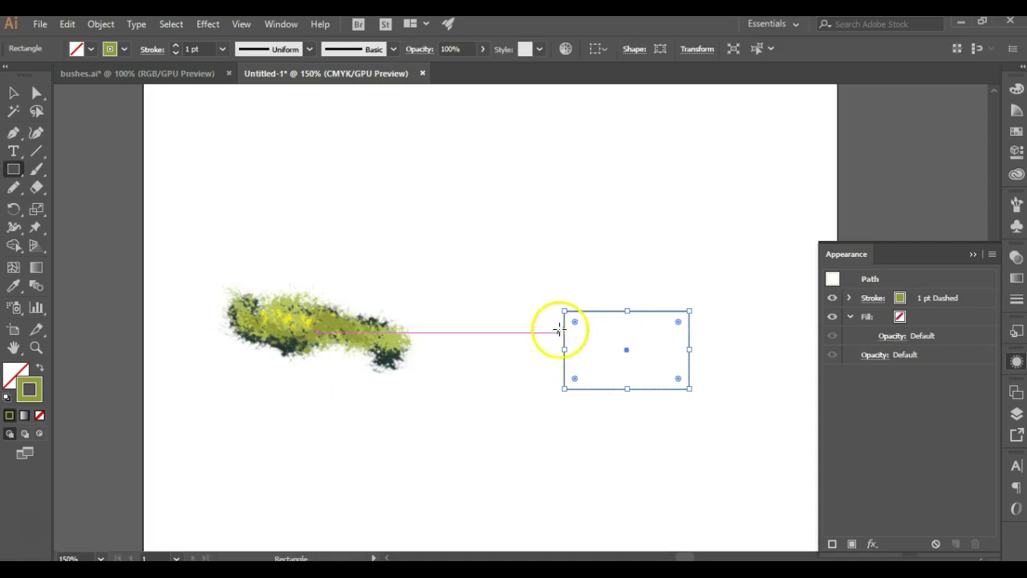
{"action": "left_click", "coordinate": [14, 93]}
{"action": "left_click", "coordinate": [694, 290]}
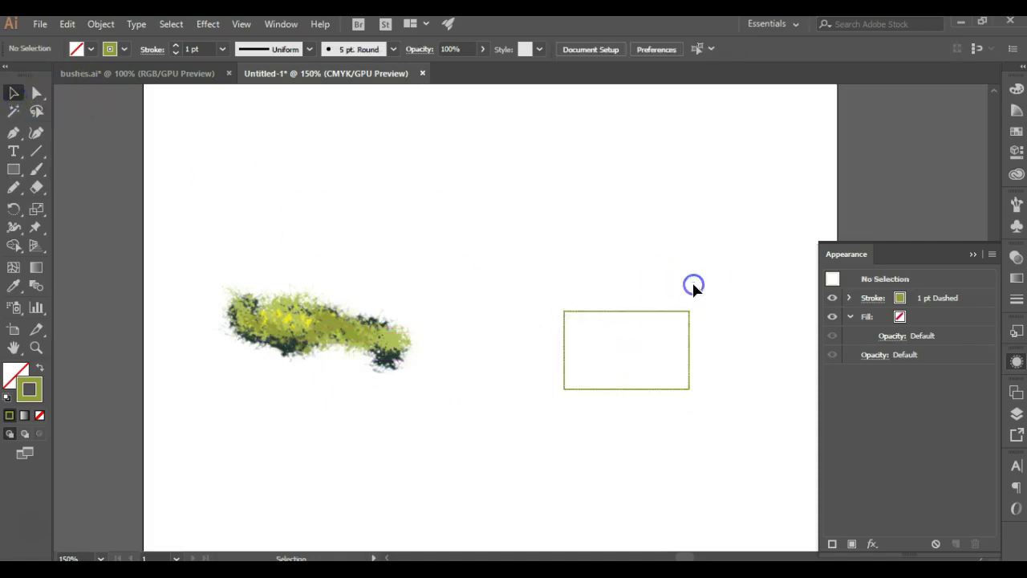
Examine the rectangle's dash and gap stroke settings and its appearance attributes
{"action": "left_click", "coordinate": [667, 317]}
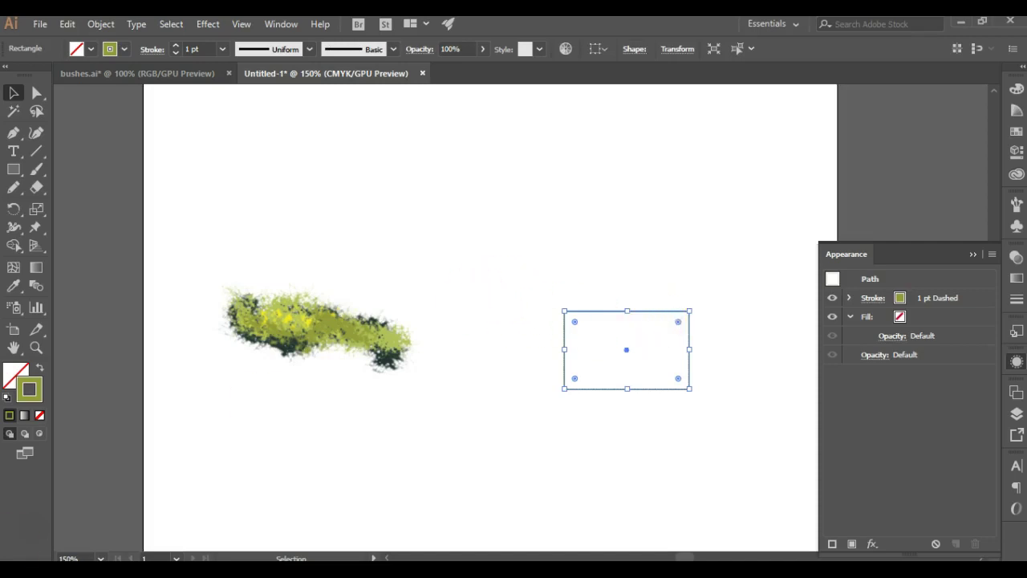
{"action": "key", "text": "ctrl+F10"}
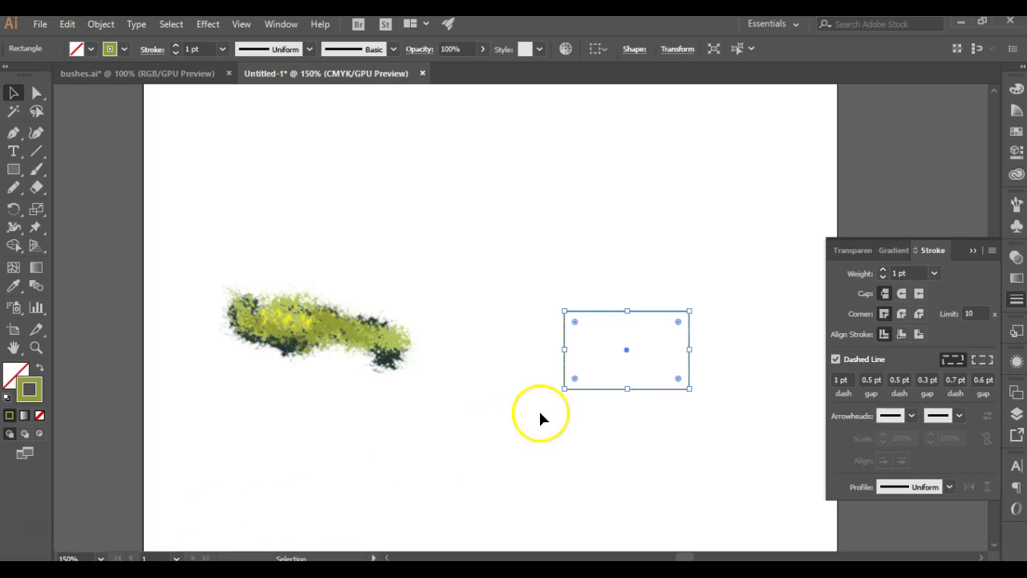
{"action": "left_click", "coordinate": [575, 430]}
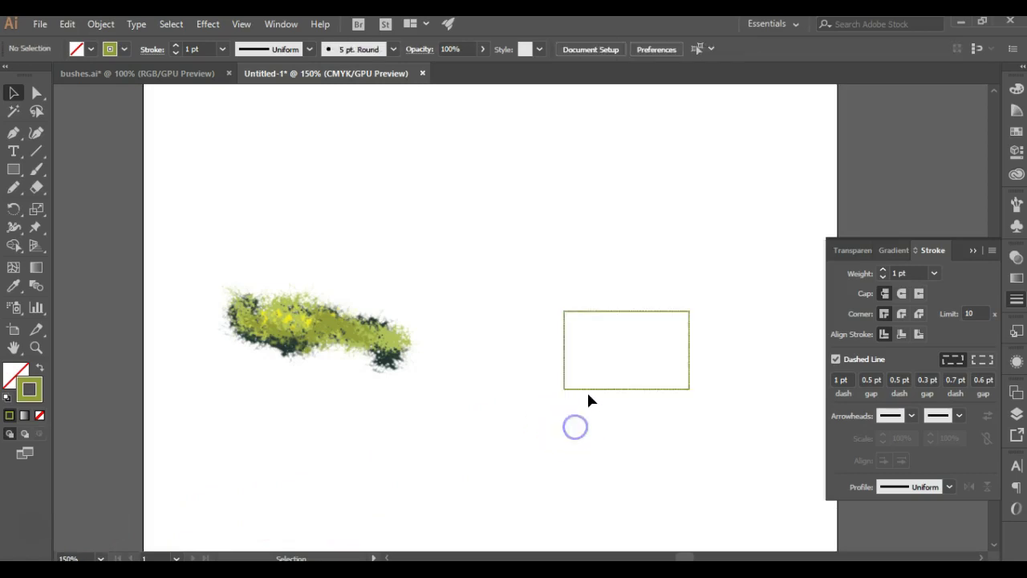
{"action": "left_click", "coordinate": [590, 391]}
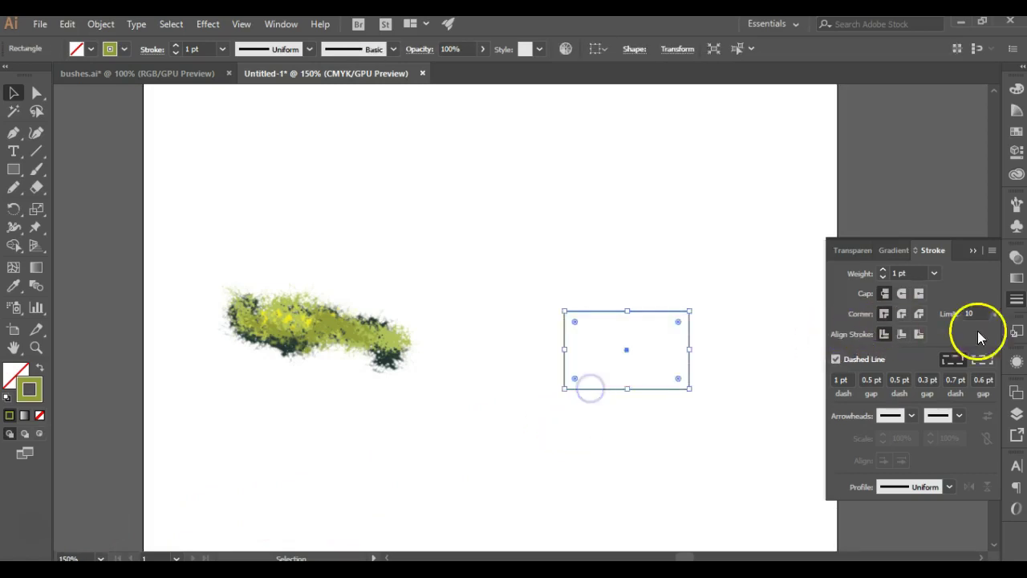
{"action": "left_click", "coordinate": [1016, 361]}
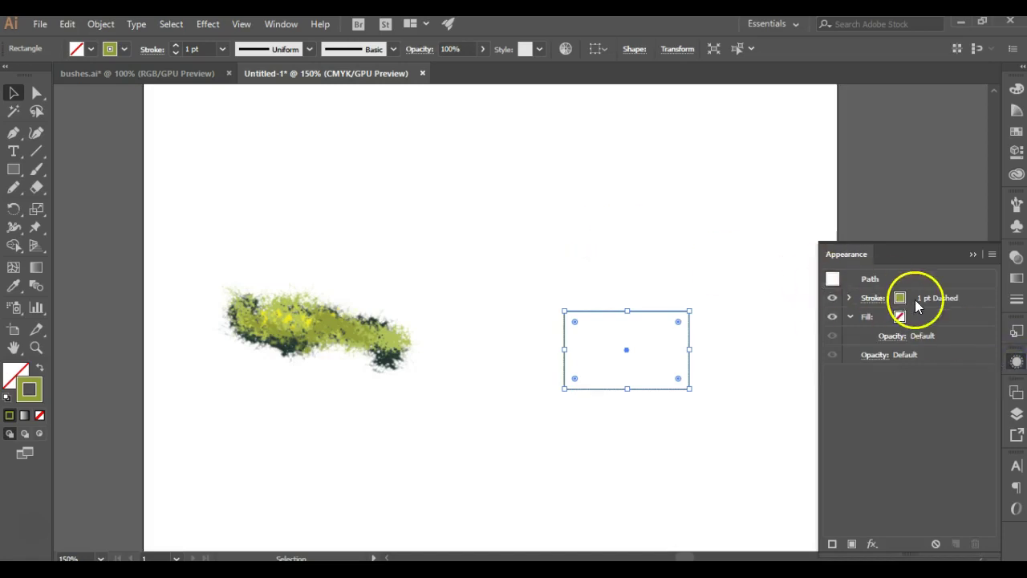
Apply a Roughen effect to the rectangle with relative size 0.84%, detail 23.7 per inch and smooth points
{"action": "left_click", "coordinate": [210, 24]}
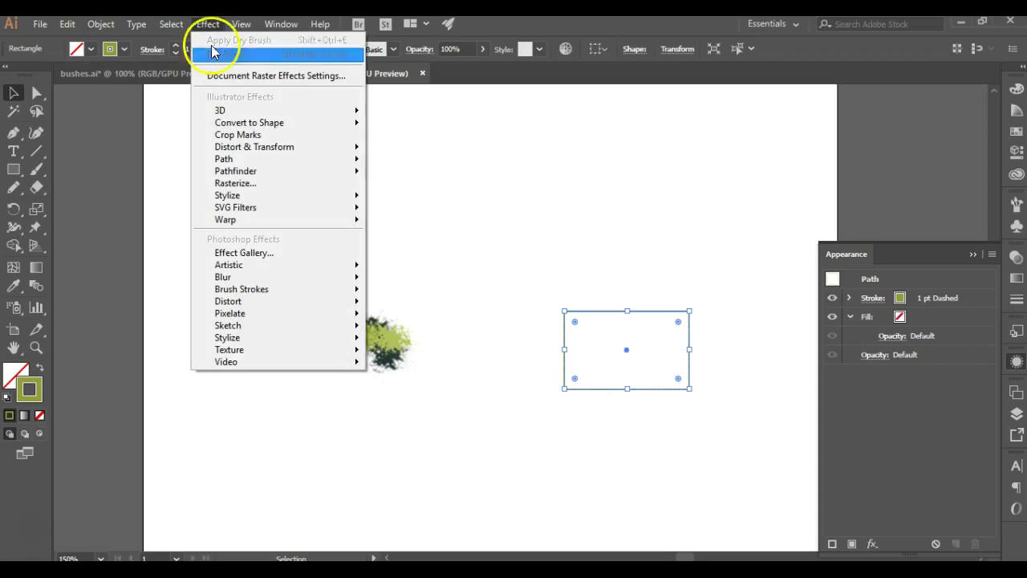
{"action": "left_click", "coordinate": [249, 147]}
{"action": "left_click", "coordinate": [452, 182]}
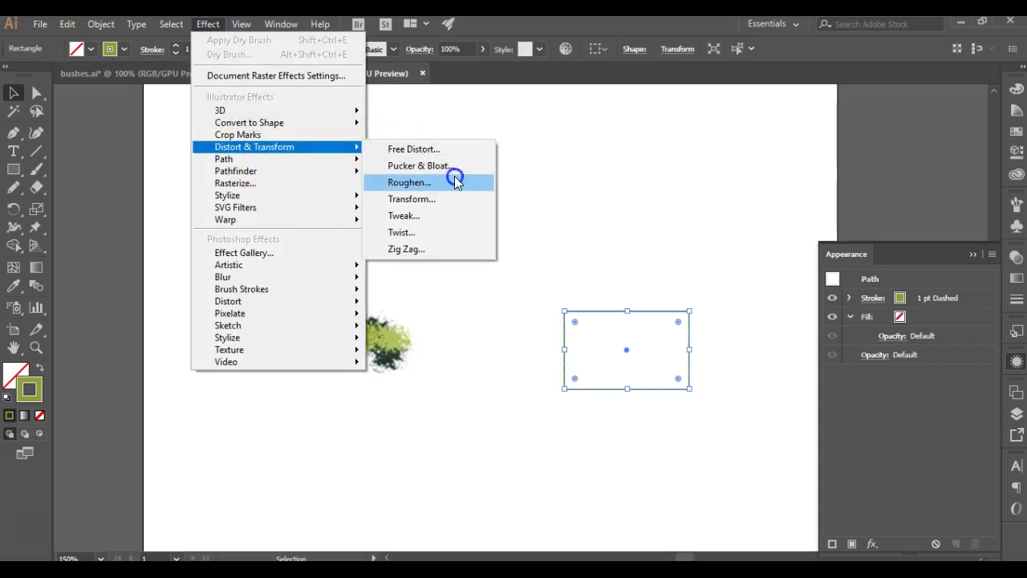
{"action": "left_click_drag", "start_coordinate": [126, 45], "coordinate": [335, 102]}
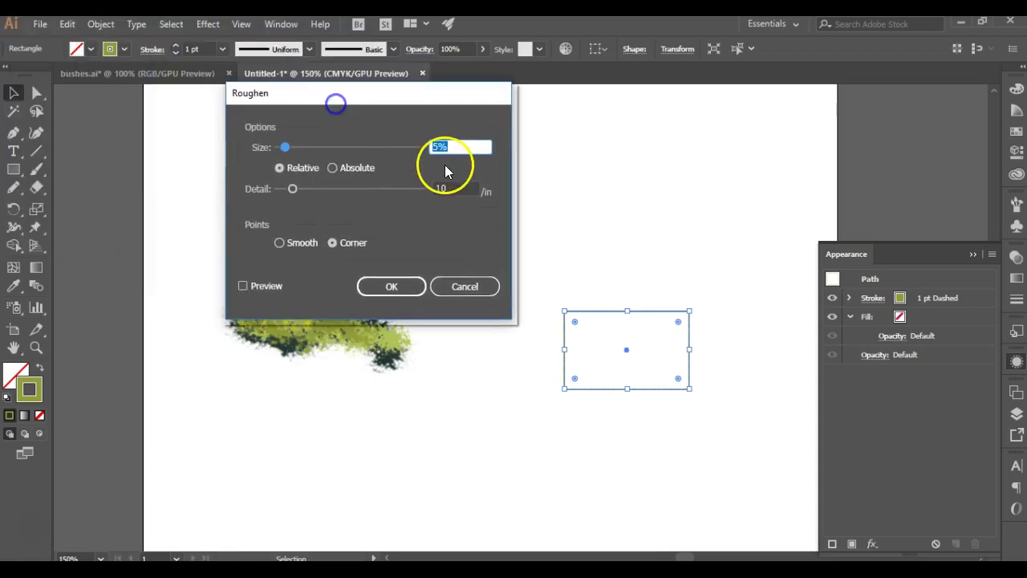
{"action": "type", "text": ".84"}
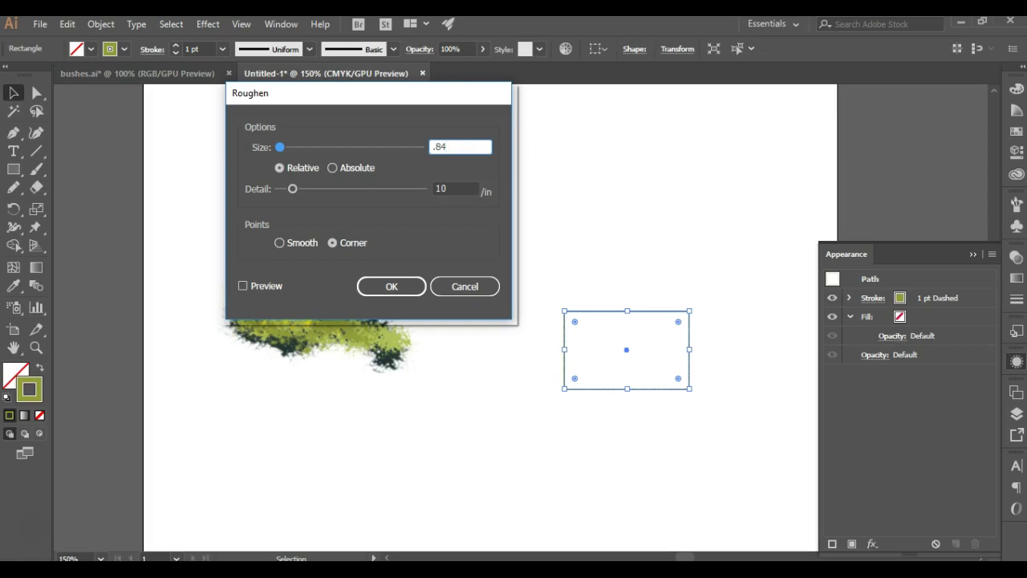
{"action": "key", "text": "Tab"}
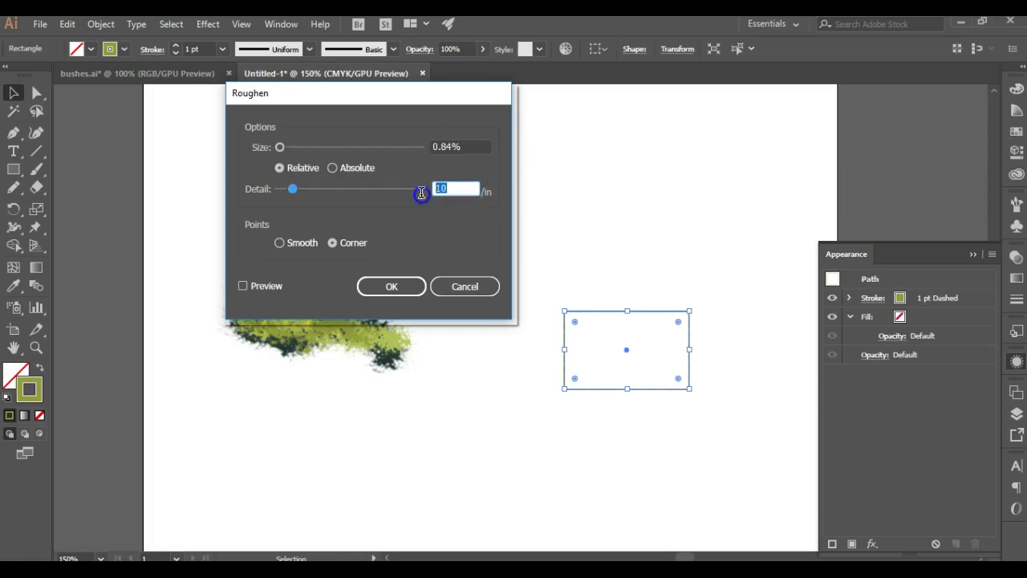
{"action": "type", "text": "23.70"}
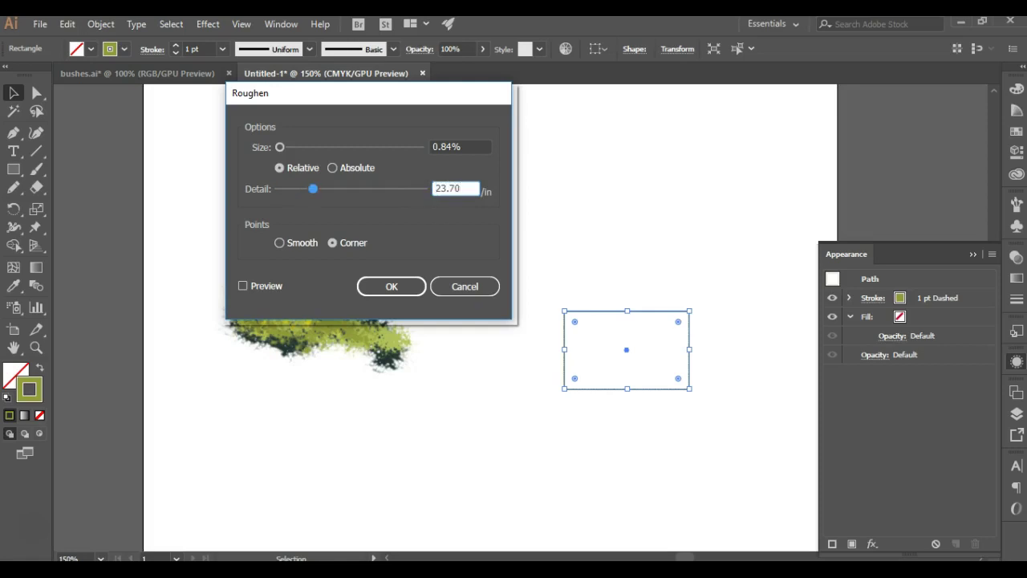
{"action": "left_click", "coordinate": [283, 243]}
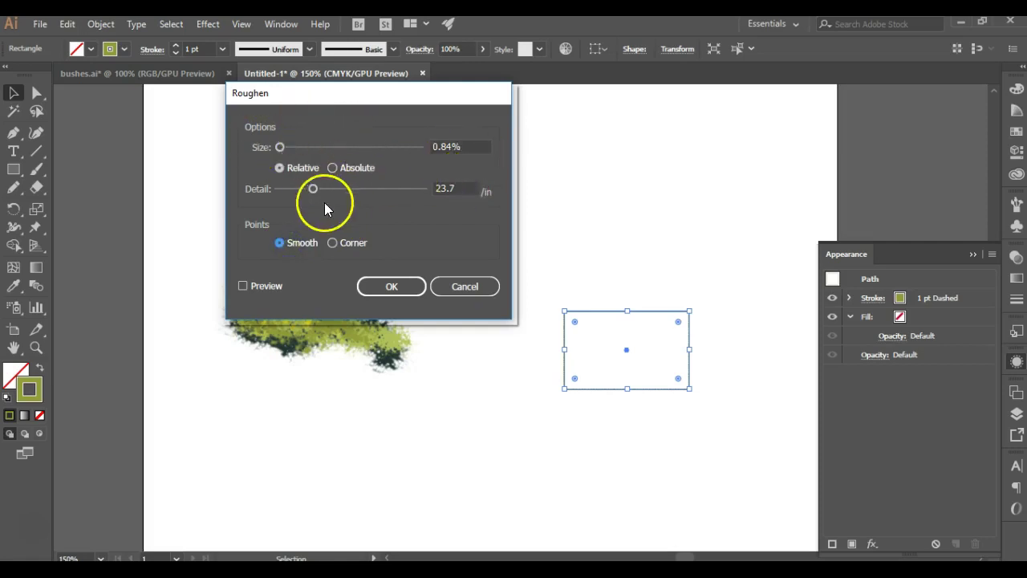
{"action": "left_click", "coordinate": [381, 293]}
{"action": "left_click", "coordinate": [520, 414]}
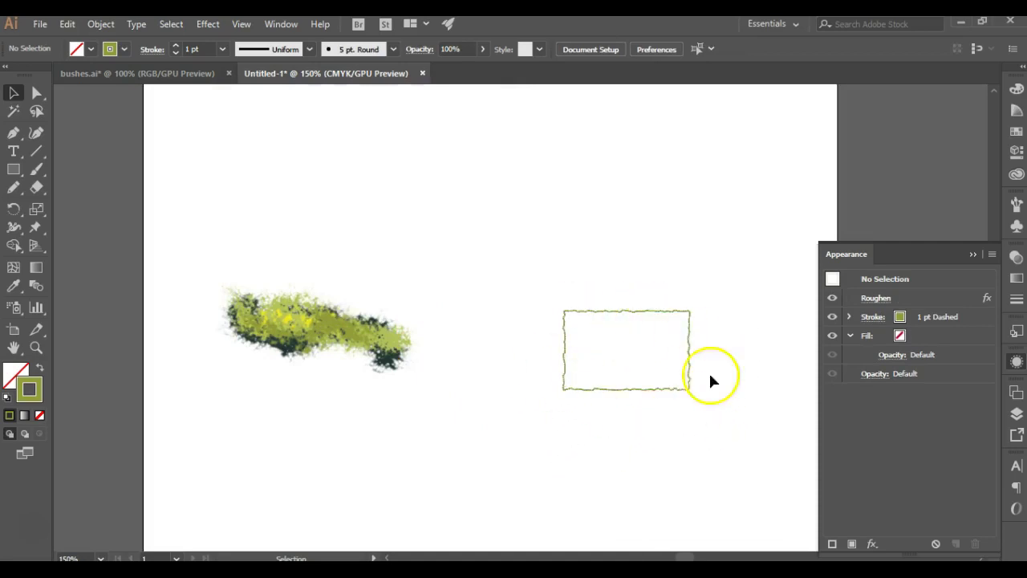
Add a second Roughen effect to the rectangle with relative size 0.5%, detail 100 per inch and smooth points
{"action": "left_click", "coordinate": [689, 312]}
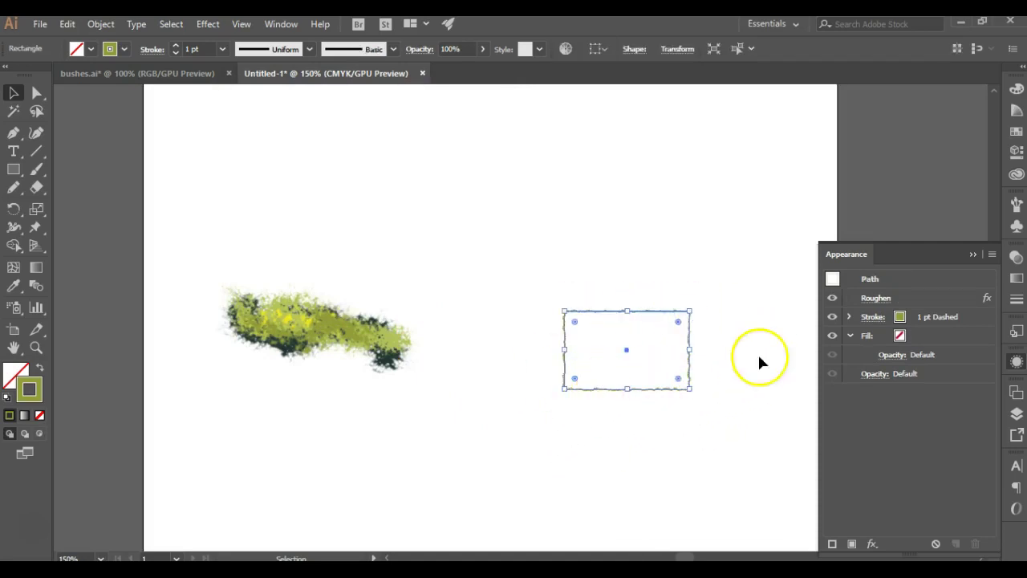
{"action": "left_click", "coordinate": [35, 530]}
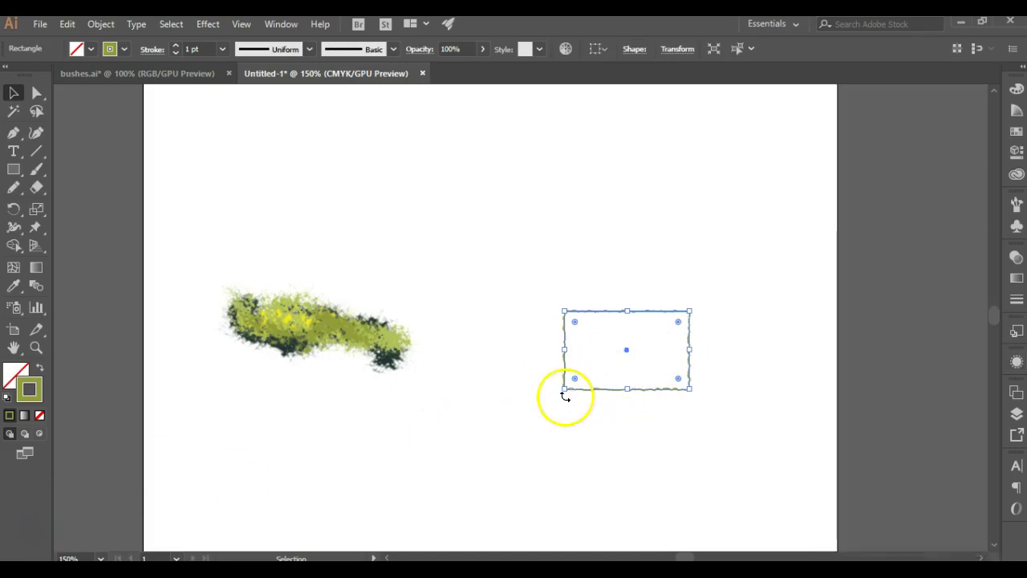
{"action": "left_click", "coordinate": [208, 24]}
{"action": "mouse_move", "coordinate": [241, 148]}
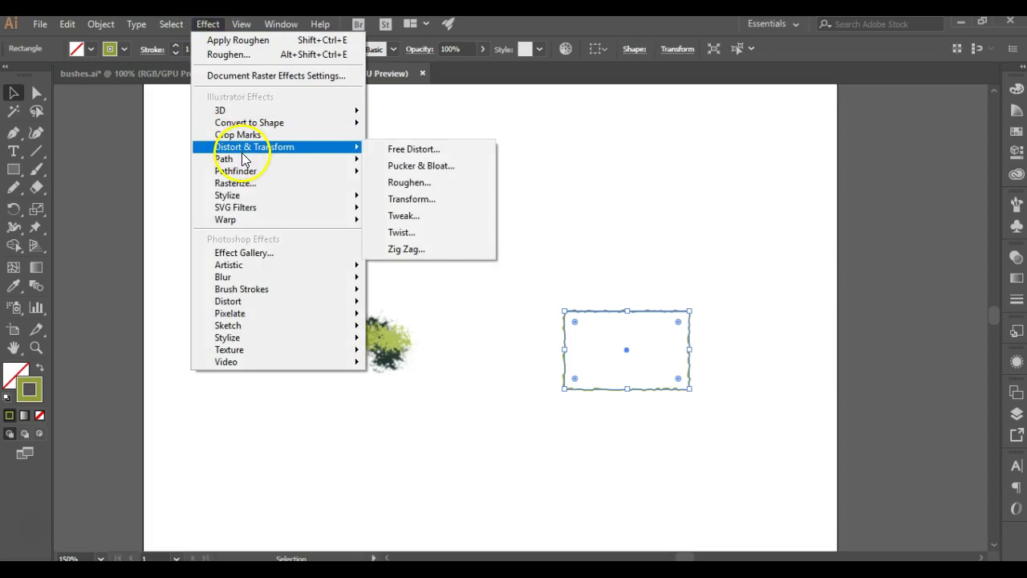
{"action": "left_click", "coordinate": [397, 182]}
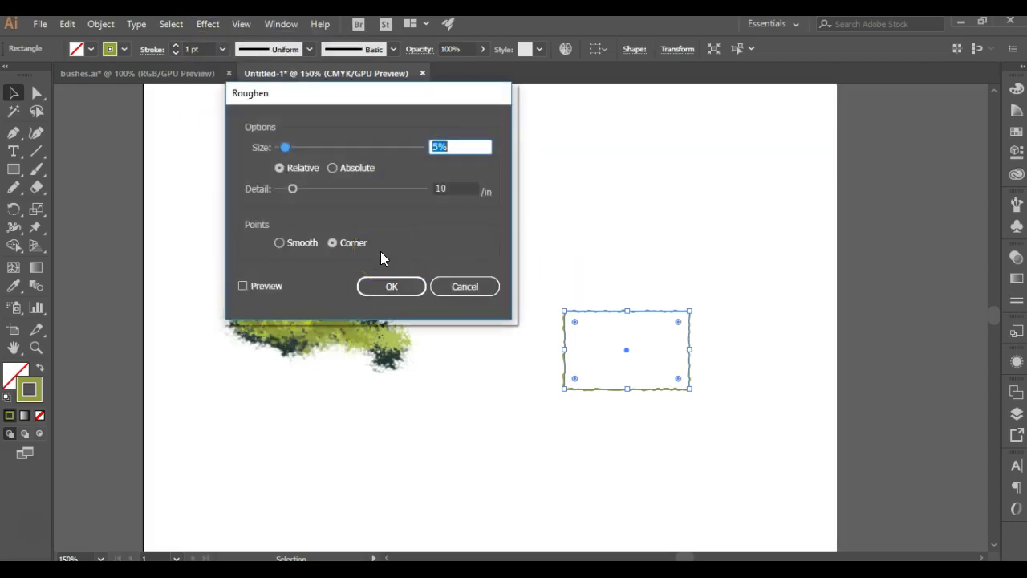
{"action": "type", "text": ".5"}
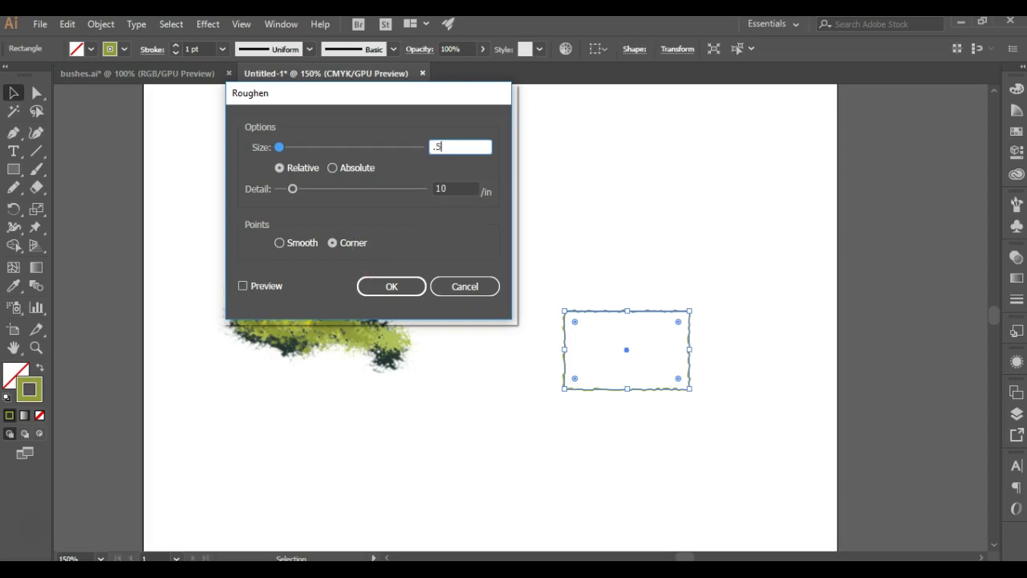
{"action": "left_click", "coordinate": [465, 189]}
{"action": "left_click_drag", "start_coordinate": [464, 189], "coordinate": [380, 181]}
{"action": "type", "text": "100"}
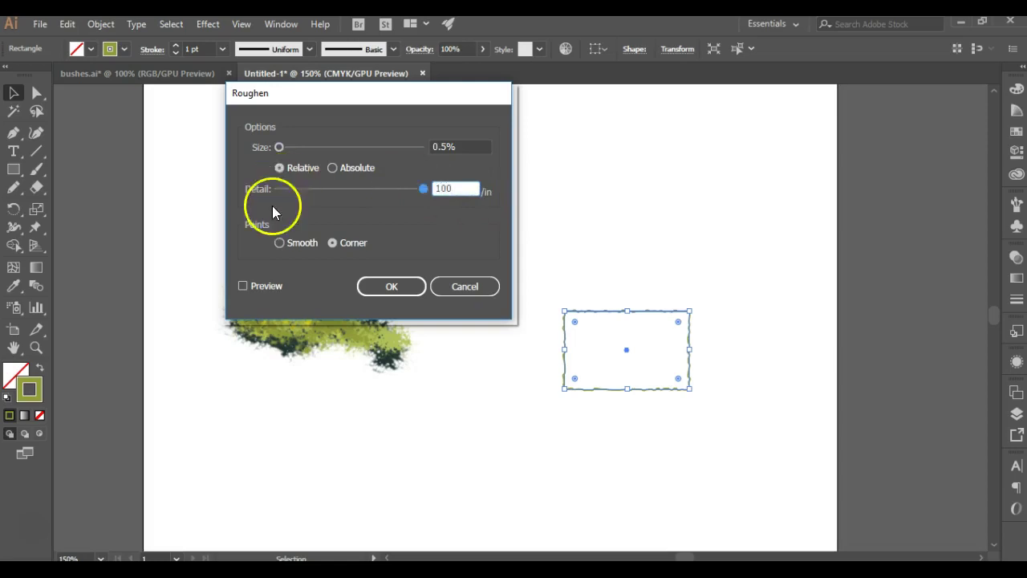
{"action": "left_click", "coordinate": [291, 245]}
{"action": "left_click", "coordinate": [389, 290]}
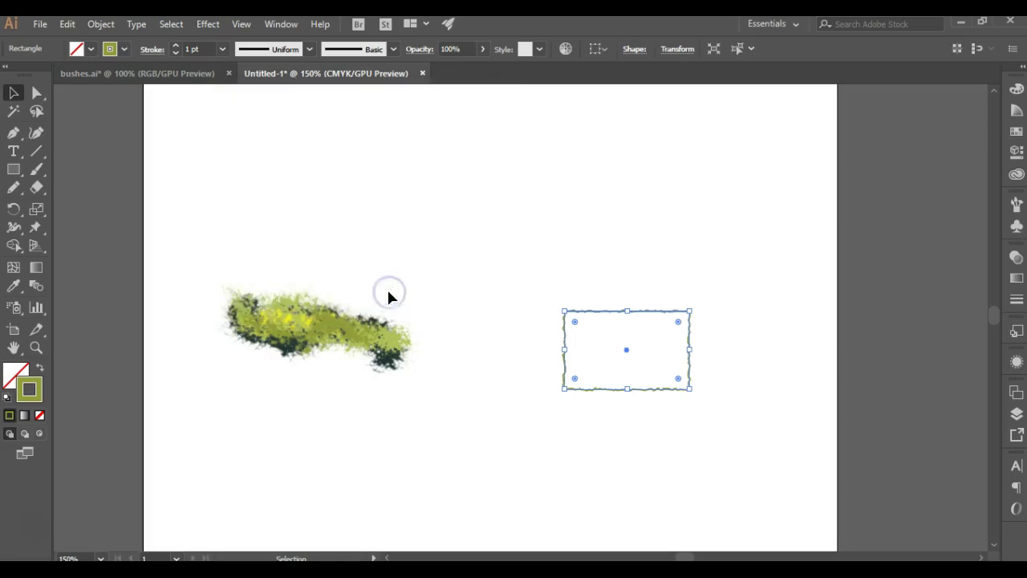
{"action": "left_click", "coordinate": [479, 262]}
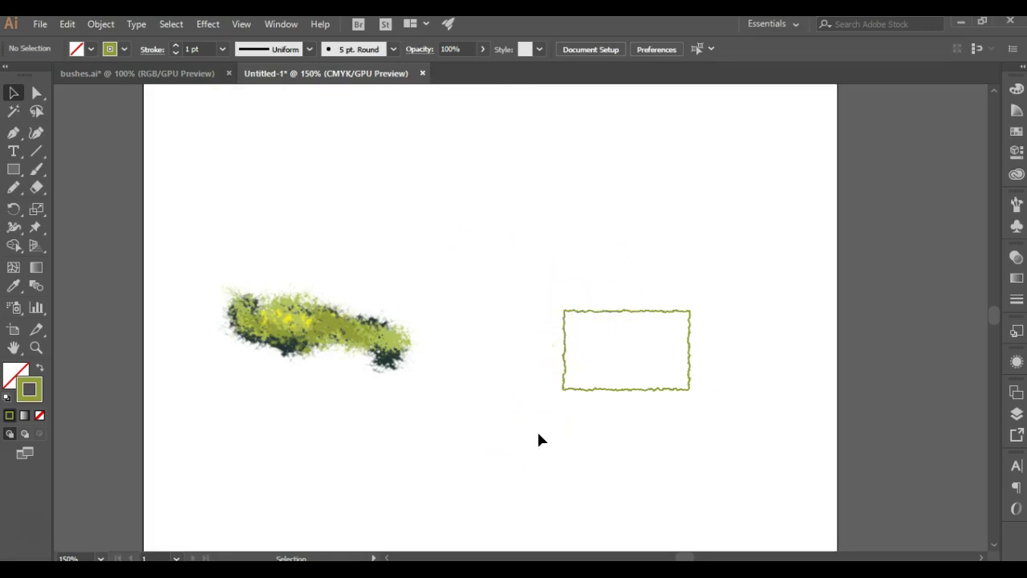
Apply a Tweak effect to the rectangle with absolute amounts of 16.35 pt horizontal and 18.06 pt vertical
{"action": "left_click", "coordinate": [565, 363]}
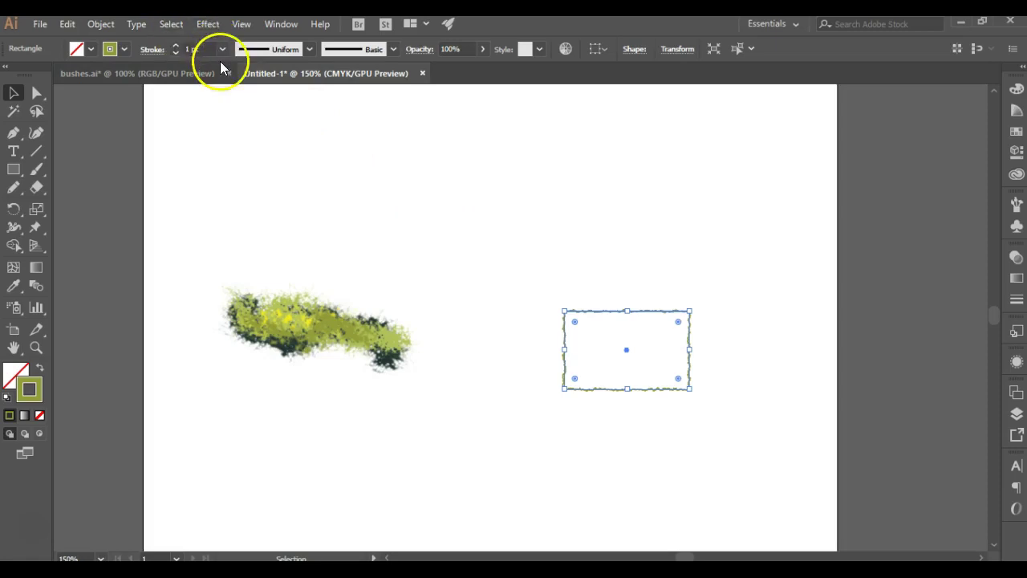
{"action": "left_click", "coordinate": [211, 25]}
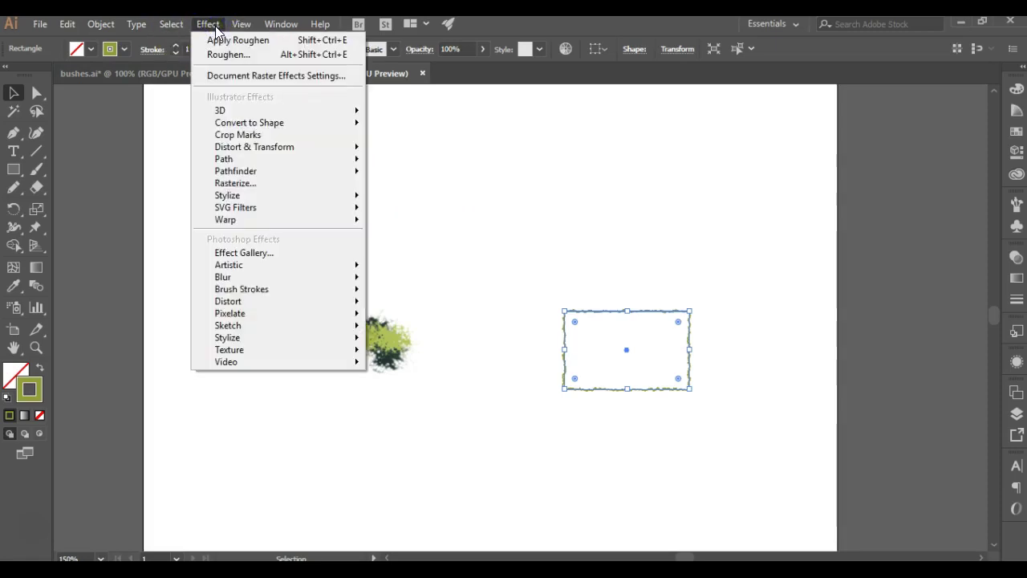
{"action": "mouse_move", "coordinate": [320, 201]}
{"action": "mouse_move", "coordinate": [298, 157]}
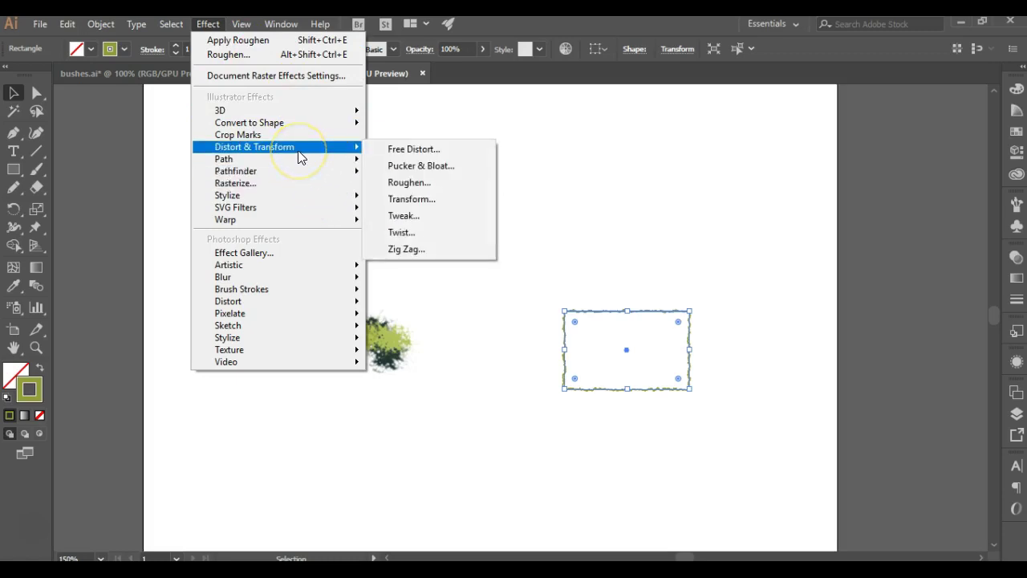
{"action": "left_click", "coordinate": [424, 218]}
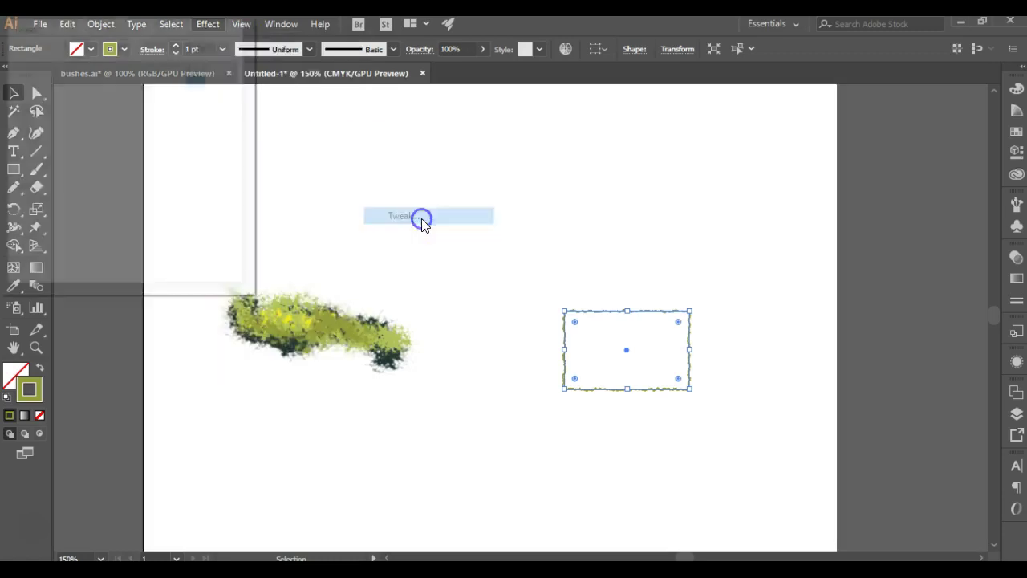
{"action": "left_click", "coordinate": [161, 133]}
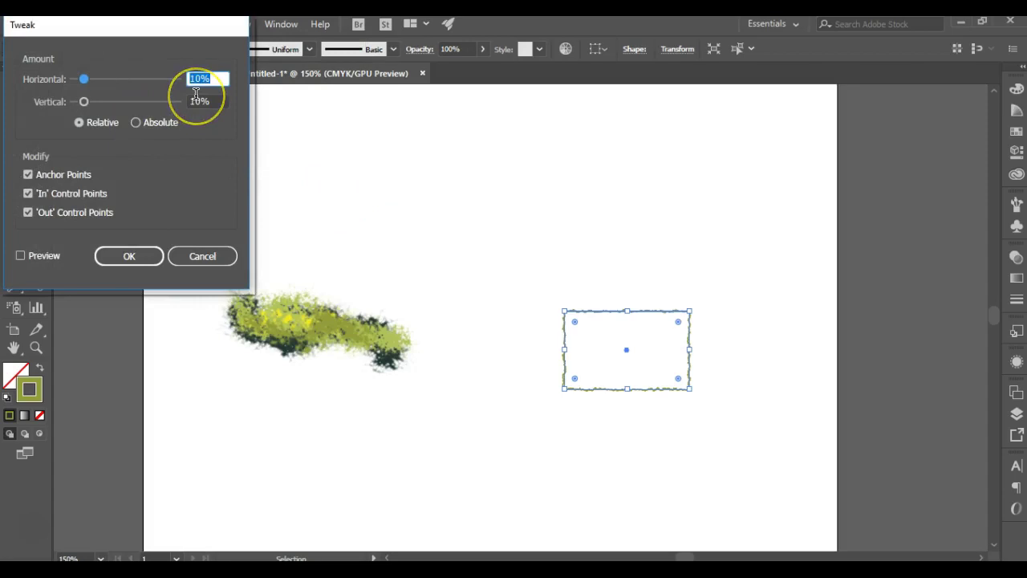
{"action": "type", "text": "16.35"}
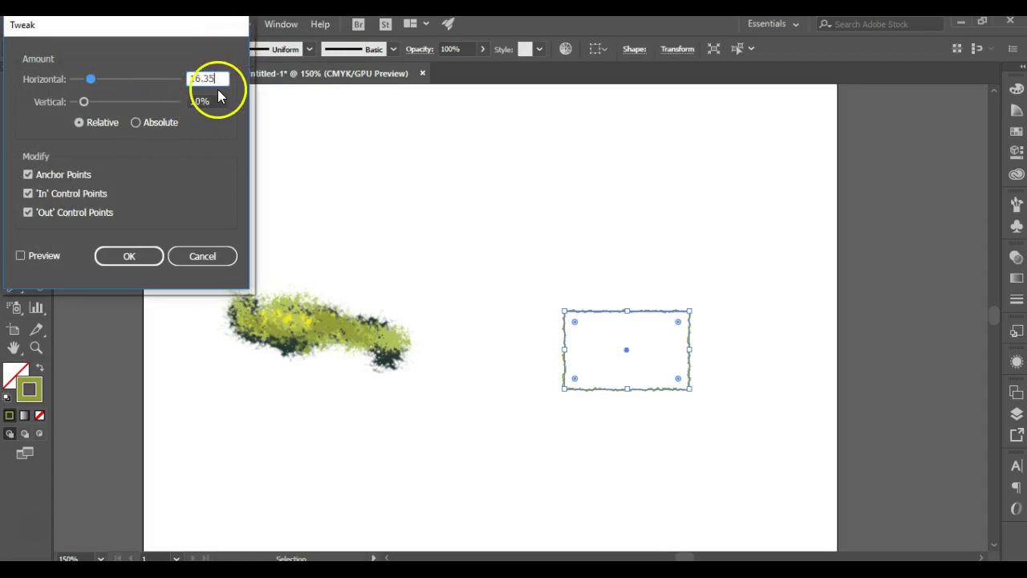
{"action": "left_click_drag", "start_coordinate": [215, 101], "coordinate": [172, 98]}
{"action": "type", "text": "18.0"}
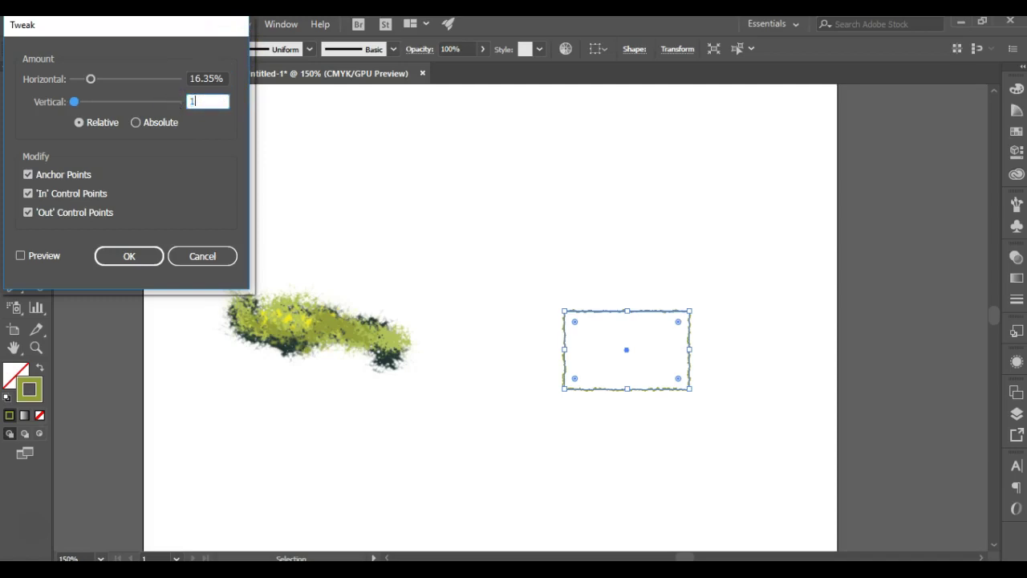
{"action": "type", "text": "6"}
{"action": "left_click", "coordinate": [133, 123]}
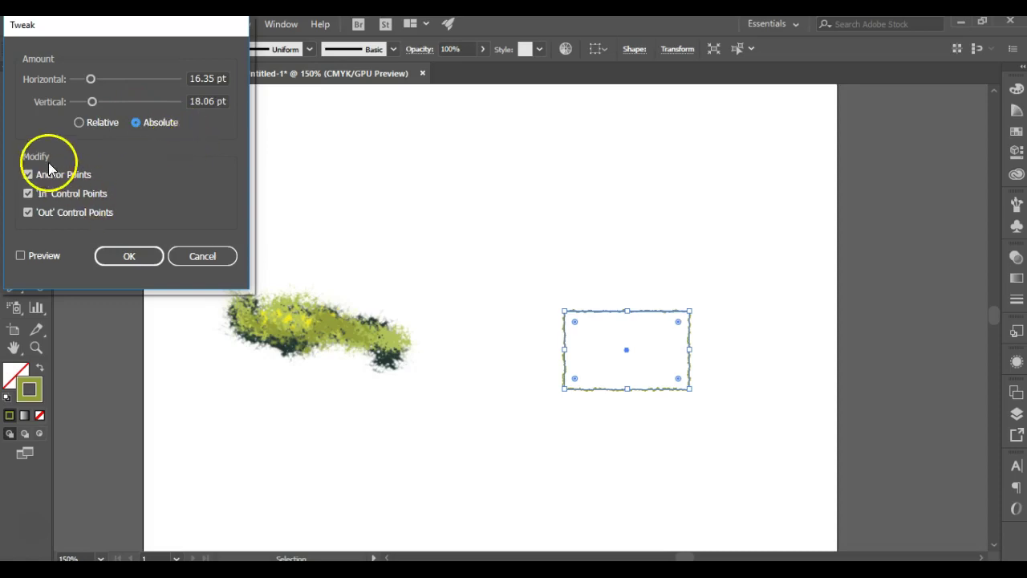
{"action": "left_click", "coordinate": [152, 255]}
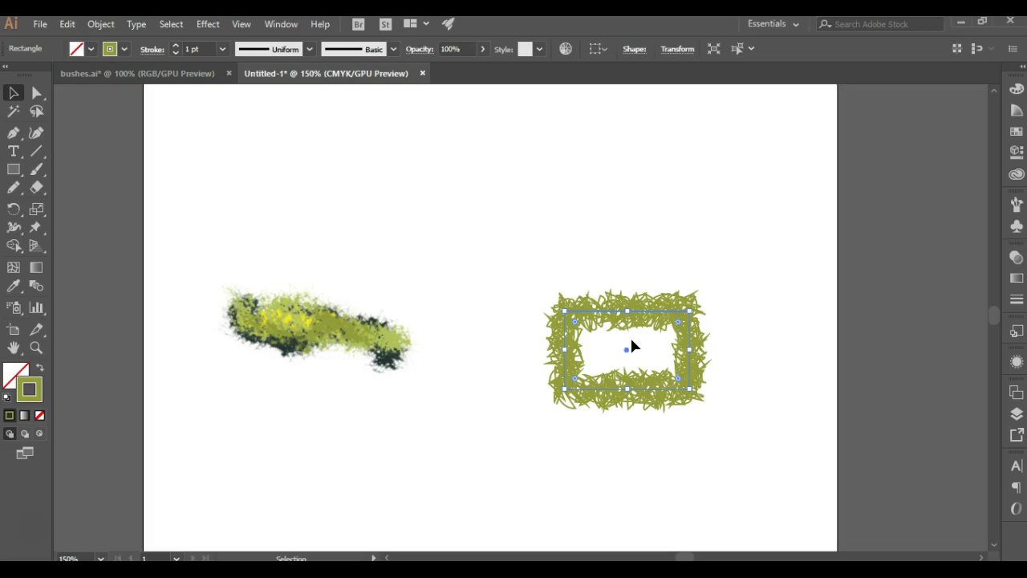
Turn on a dashed line for the rectangle's stroke with dashes and gaps of 1, 0.5, 0.5, 0.3, 0.7 and 0.6 pt, and inspect it
{"action": "left_click", "coordinate": [1017, 301]}
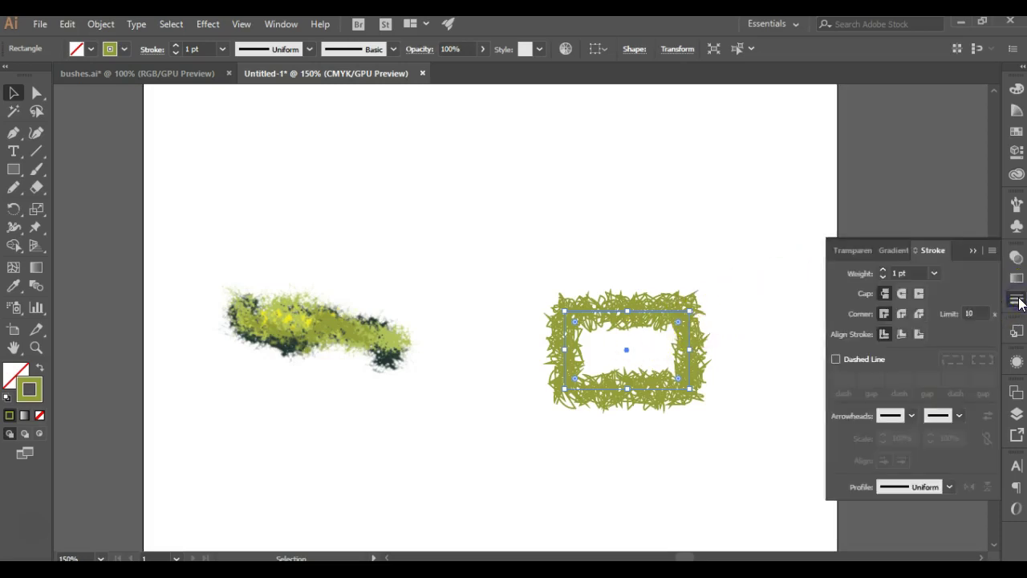
{"action": "left_click", "coordinate": [837, 359]}
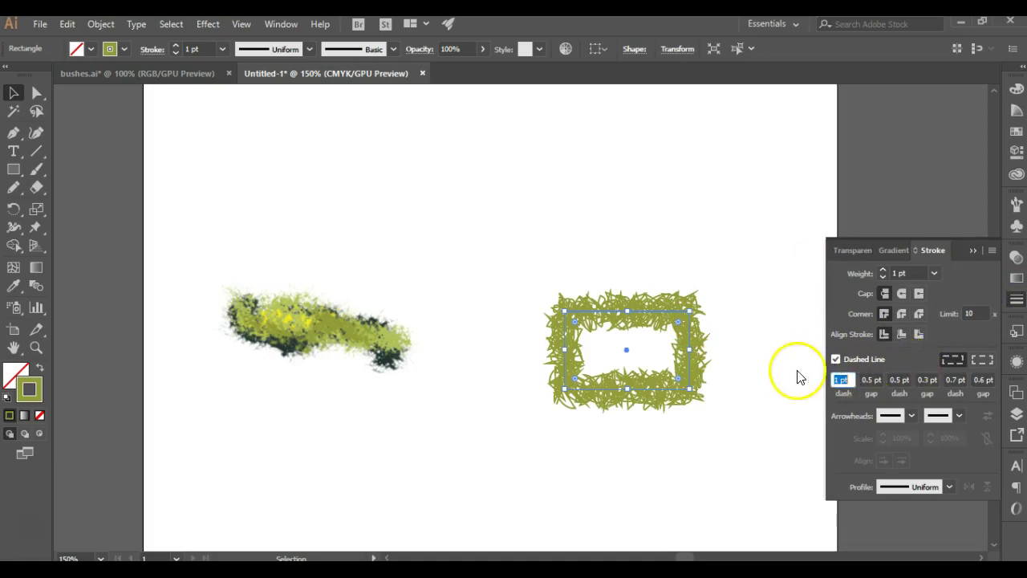
{"action": "left_click", "coordinate": [756, 353]}
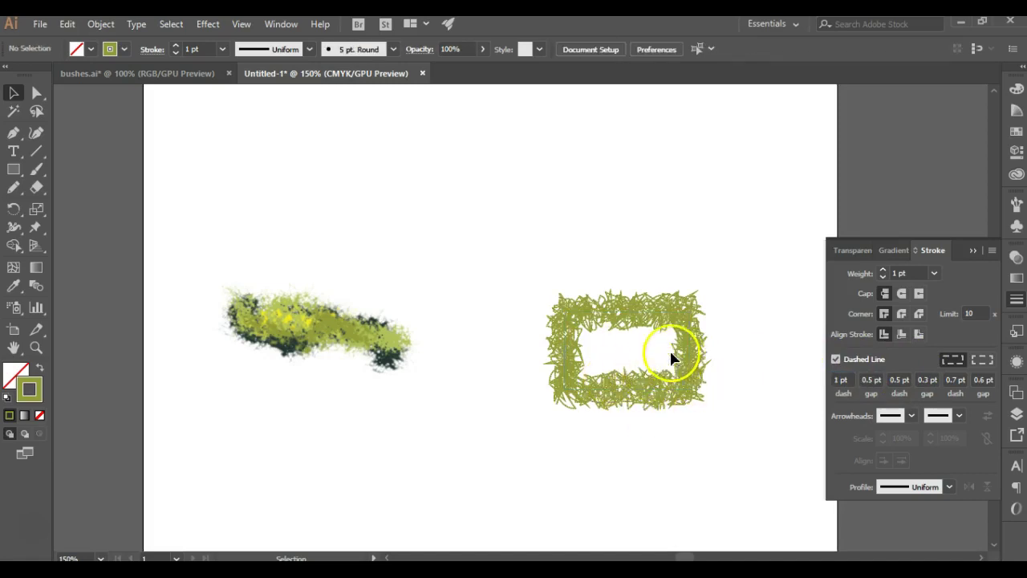
{"action": "scroll", "coordinate": [640, 327], "scroll_direction": "up", "scroll_amount": 5}
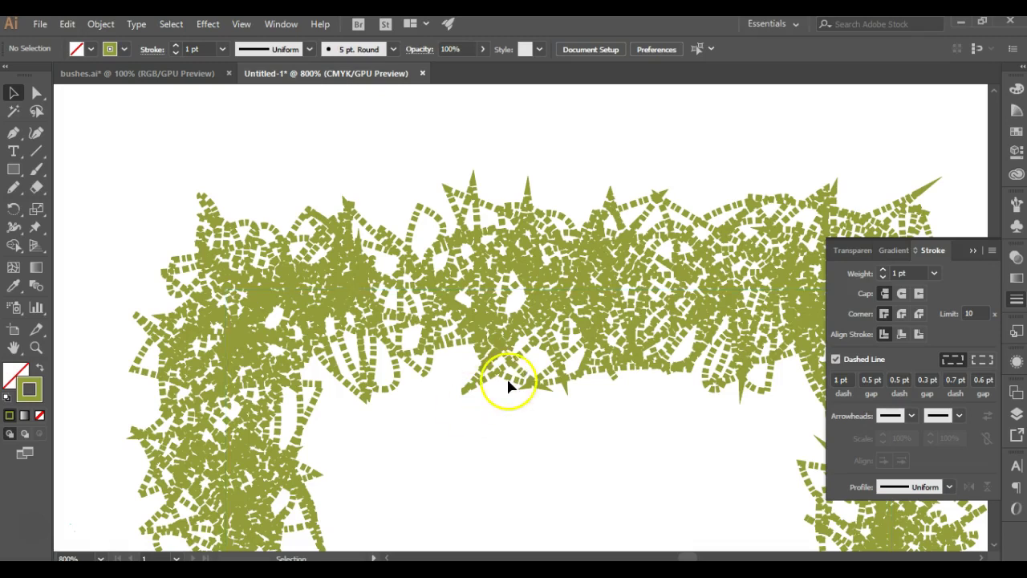
{"action": "left_click", "coordinate": [854, 405]}
{"action": "left_click_drag", "start_coordinate": [865, 387], "coordinate": [977, 380]}
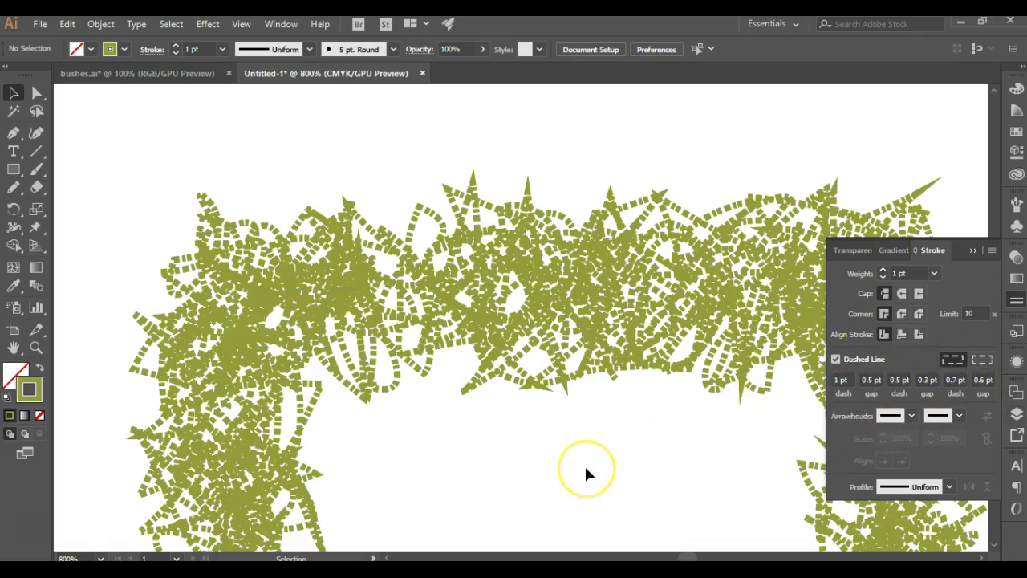
{"action": "left_click", "coordinate": [546, 464]}
{"action": "scroll", "coordinate": [518, 442], "scroll_direction": "down", "scroll_amount": 1}
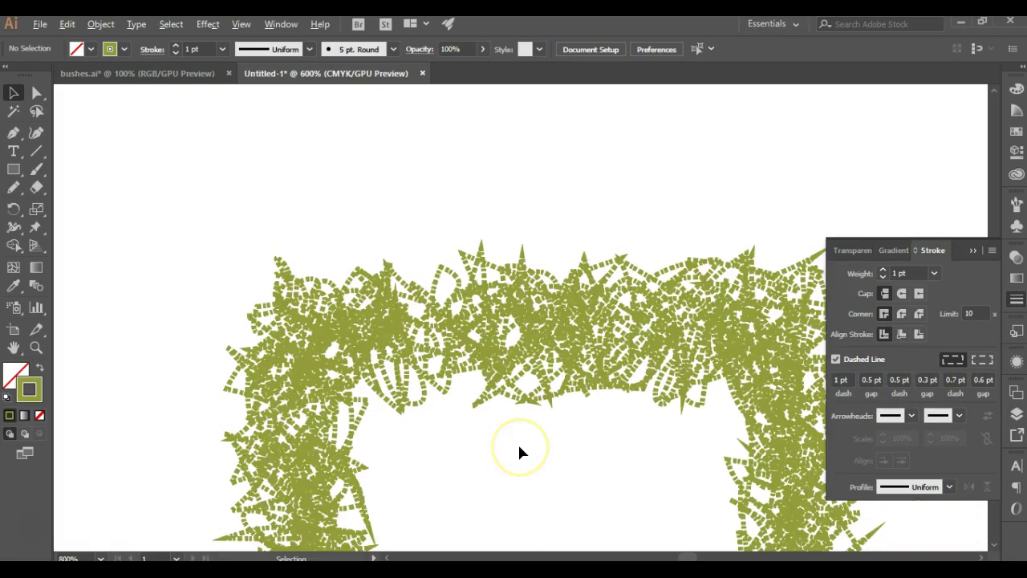
Apply a Feather effect with a 1.44 pt radius to the rectangle and deselect it
{"action": "left_click", "coordinate": [487, 360]}
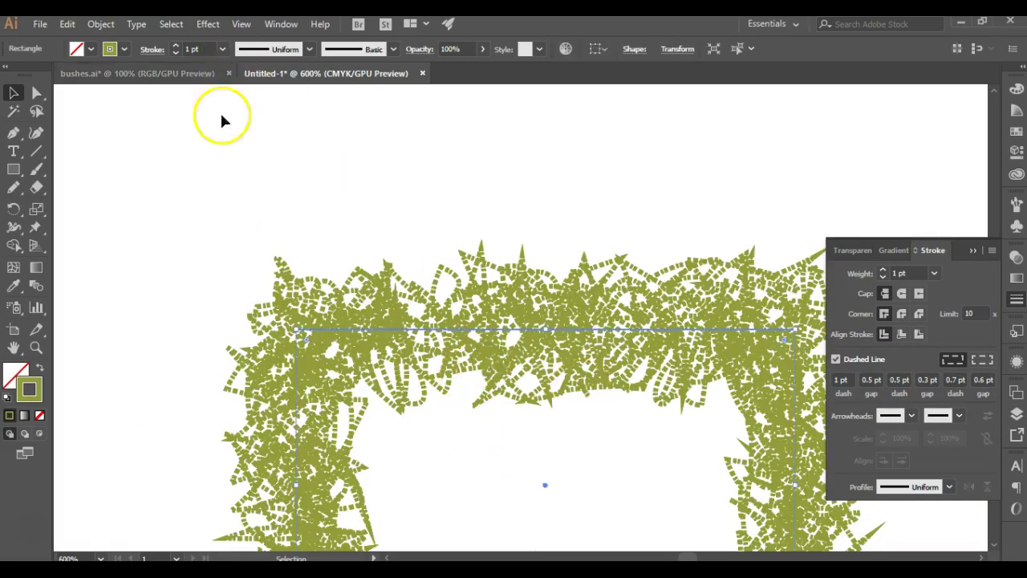
{"action": "left_click", "coordinate": [204, 30]}
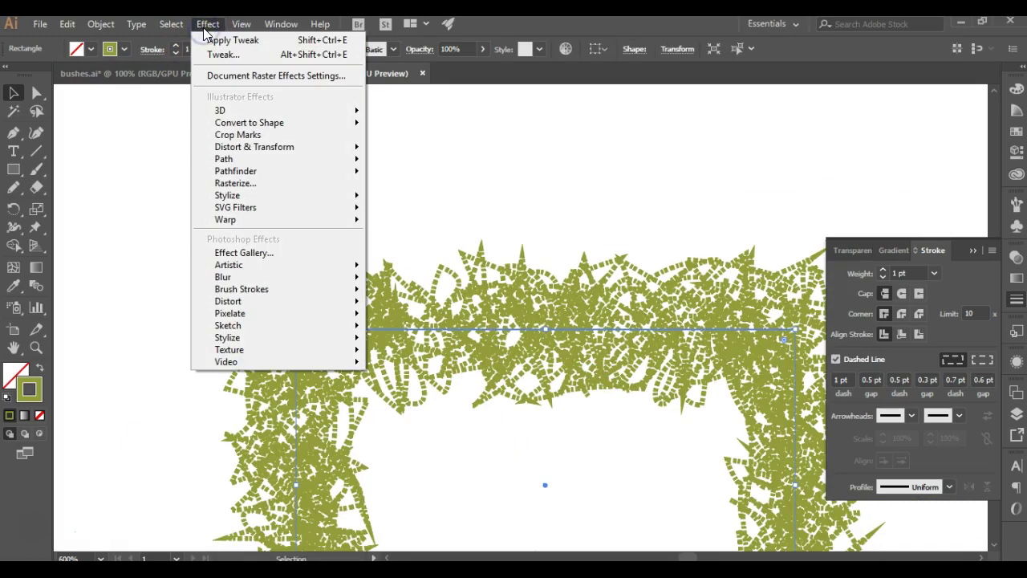
{"action": "left_click", "coordinate": [245, 195]}
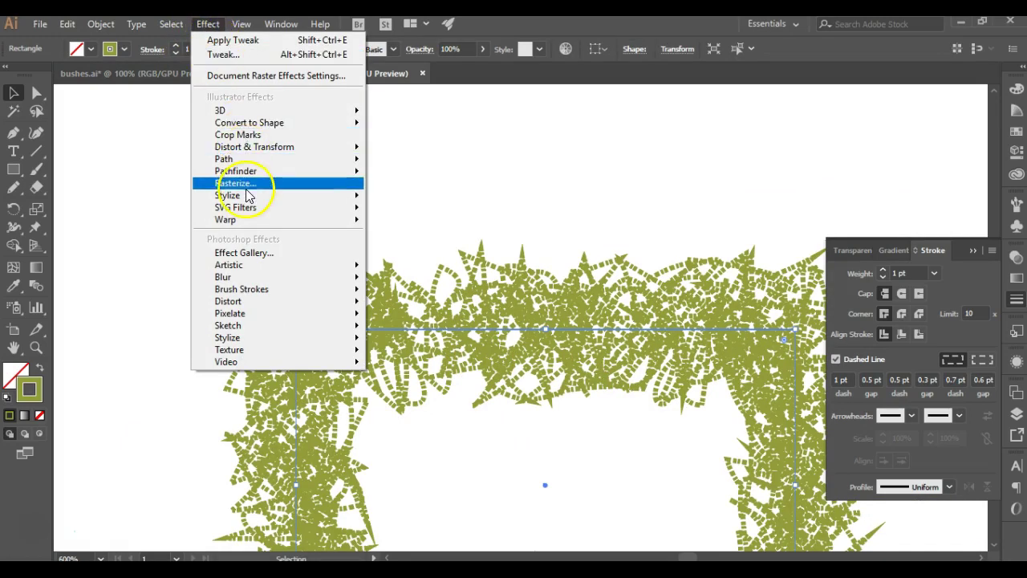
{"action": "left_click", "coordinate": [425, 214]}
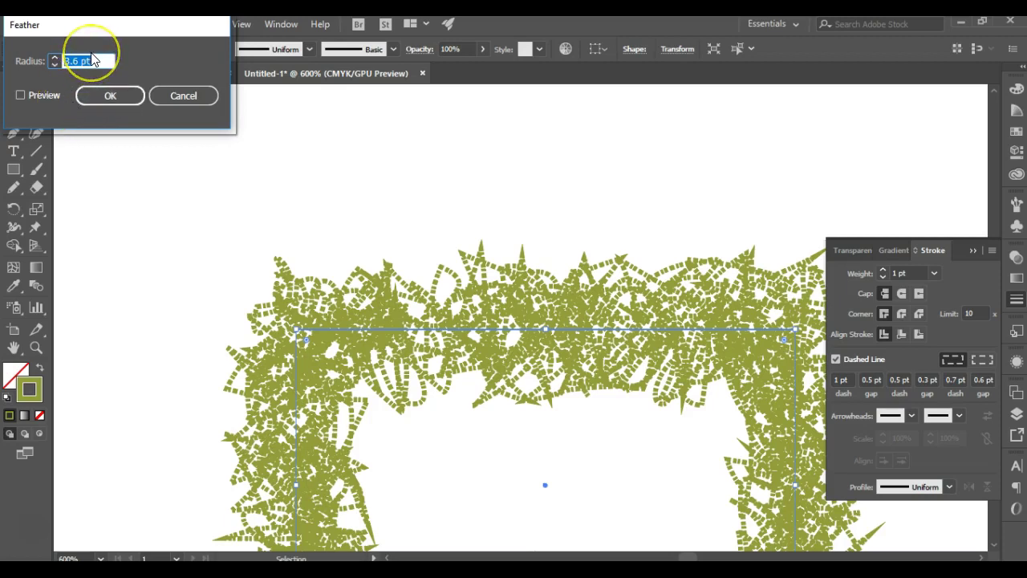
{"action": "type", "text": "1.44"}
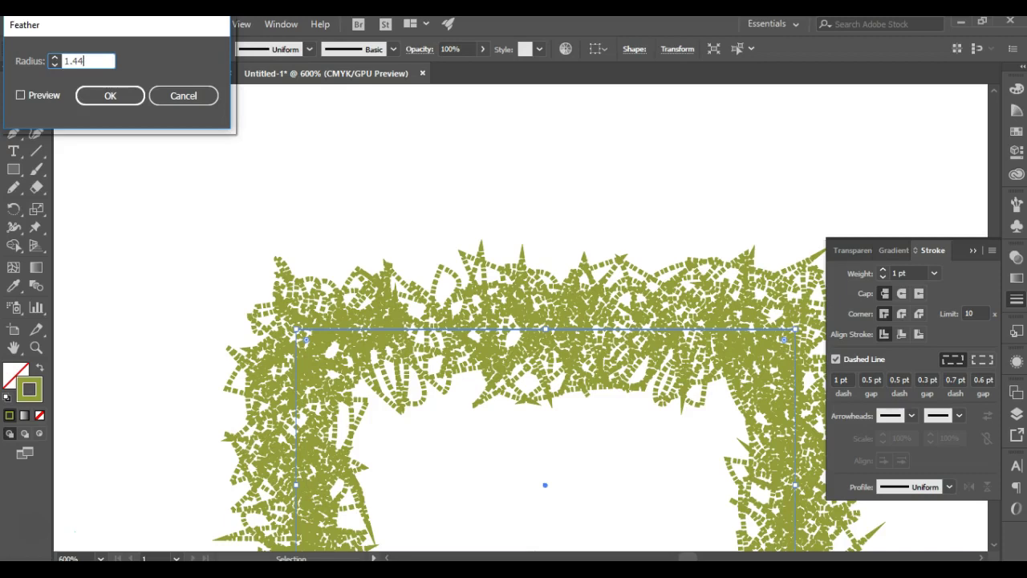
{"action": "left_click", "coordinate": [114, 96]}
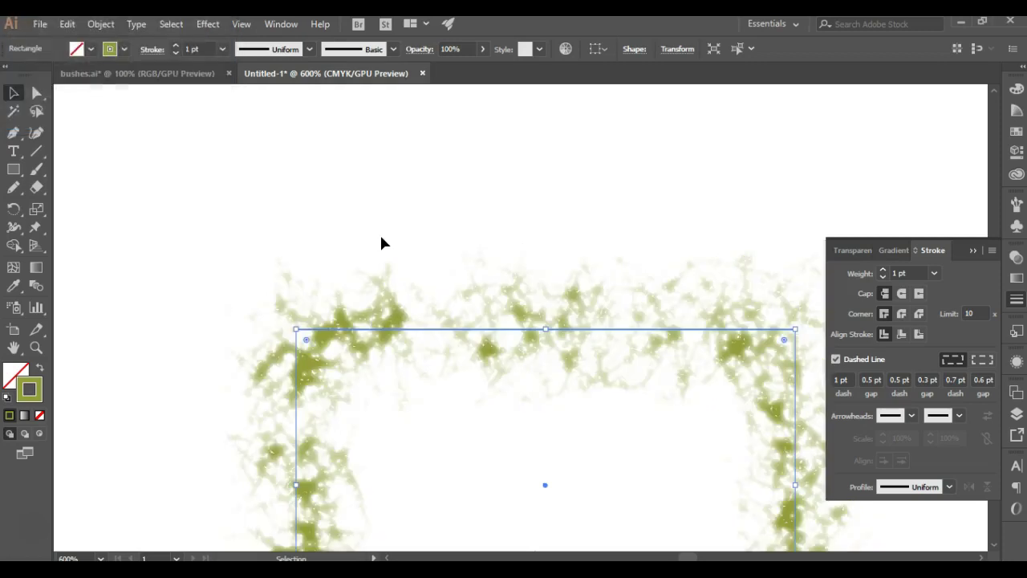
{"action": "left_click", "coordinate": [131, 277]}
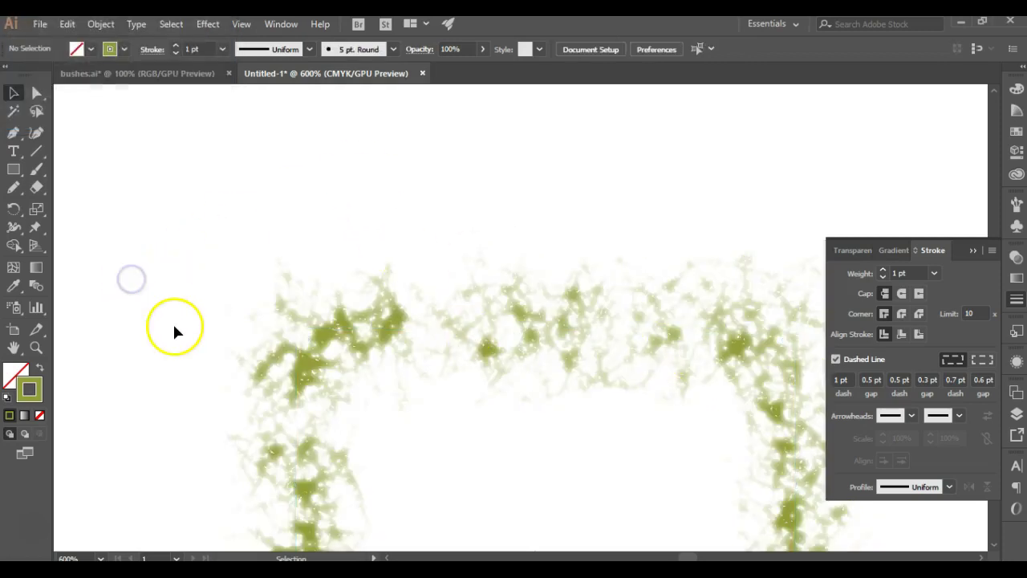
Save the feathered rectangle's appearance as a new graphic style and deselect everything
{"action": "scroll", "coordinate": [173, 322], "scroll_direction": "down", "scroll_amount": 2}
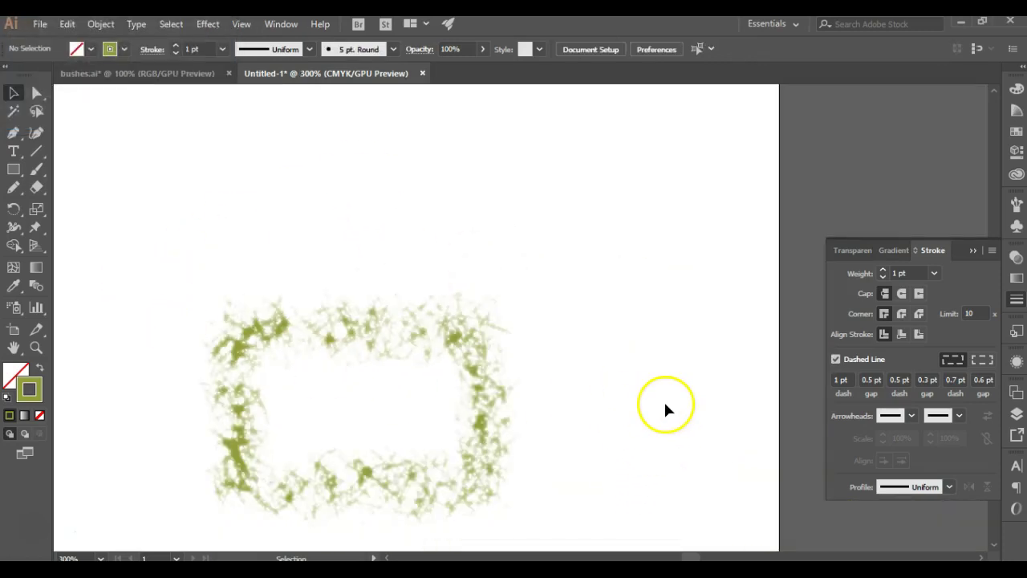
{"action": "scroll", "coordinate": [763, 417], "scroll_direction": "down", "scroll_amount": 1}
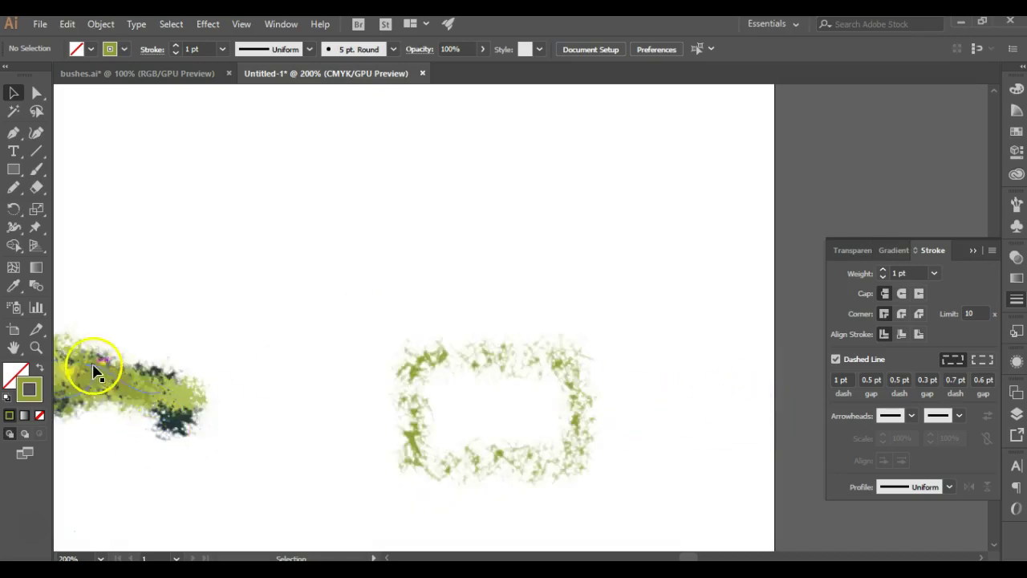
{"action": "scroll", "coordinate": [666, 314], "scroll_direction": "down", "scroll_amount": 1}
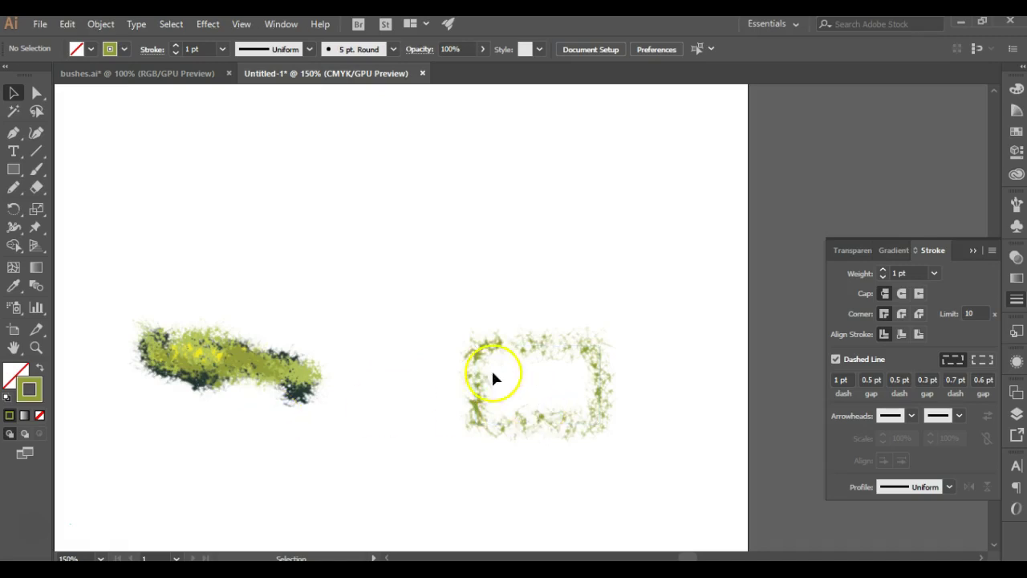
{"action": "left_click", "coordinate": [1014, 334]}
{"action": "left_click", "coordinate": [530, 356]}
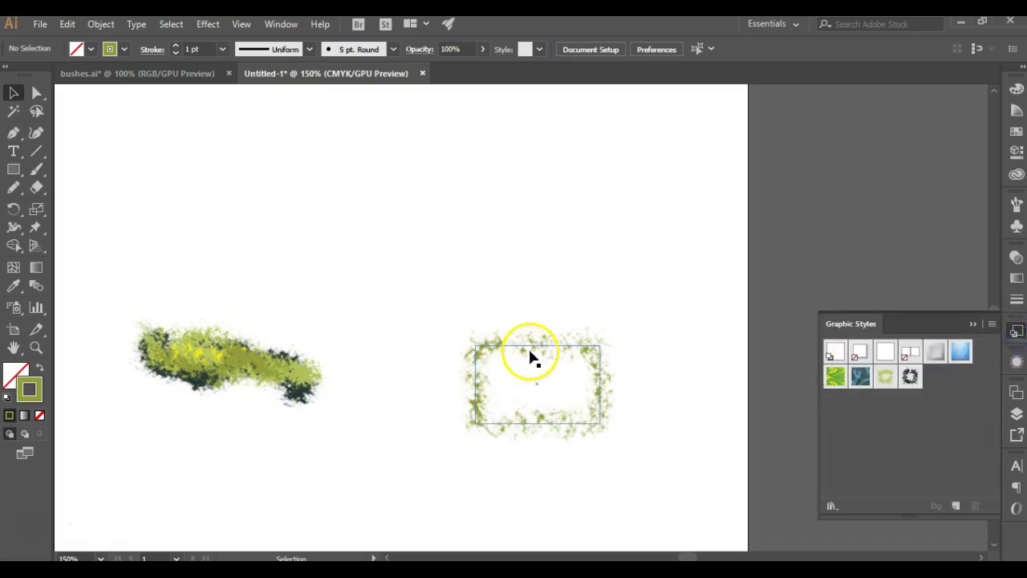
{"action": "left_click_drag", "start_coordinate": [530, 341], "coordinate": [703, 444]}
{"action": "left_click_drag", "start_coordinate": [521, 488], "coordinate": [521, 488]}
{"action": "left_click", "coordinate": [522, 488]}
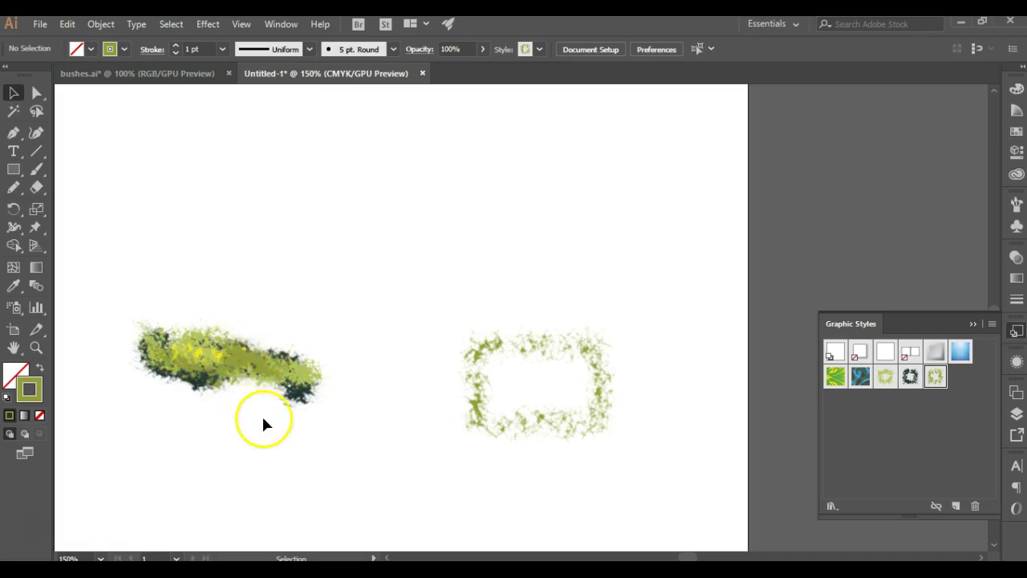
Delete the rectangle and draw a wavy freehand path with the Pencil tool in the empty area beside the bush artwork
{"action": "left_click", "coordinate": [567, 353]}
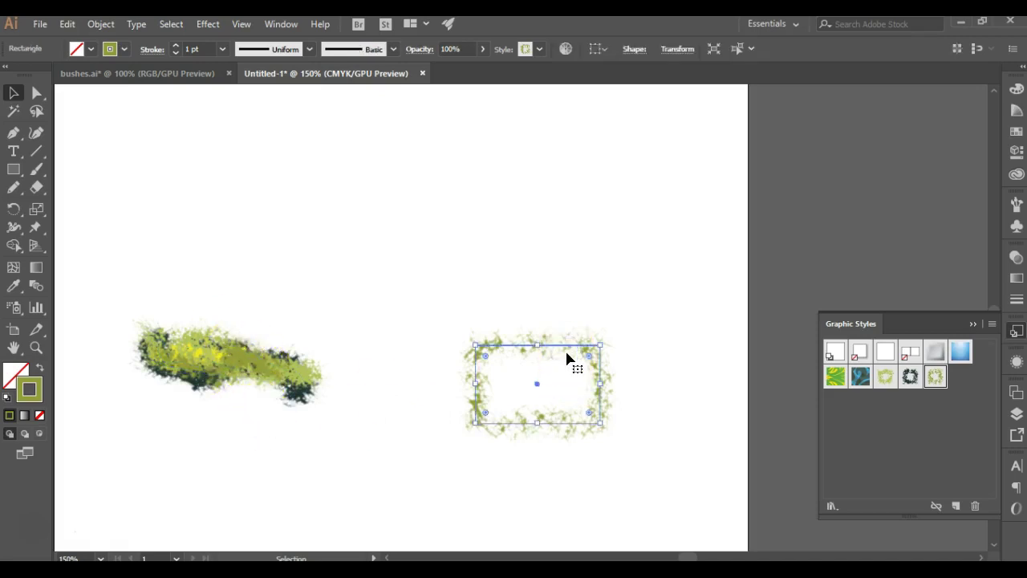
{"action": "key", "text": "Delete"}
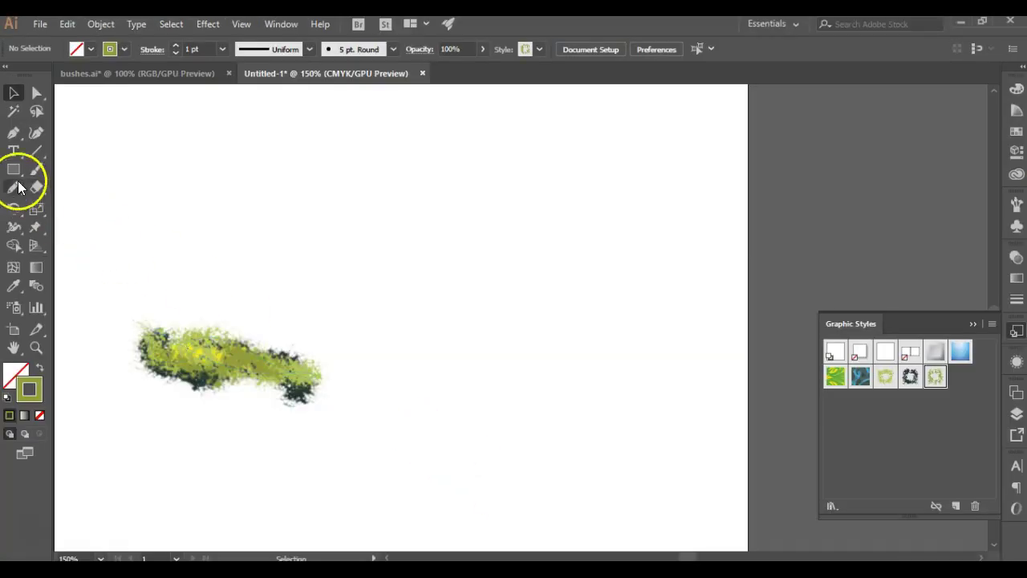
{"action": "left_click", "coordinate": [13, 136]}
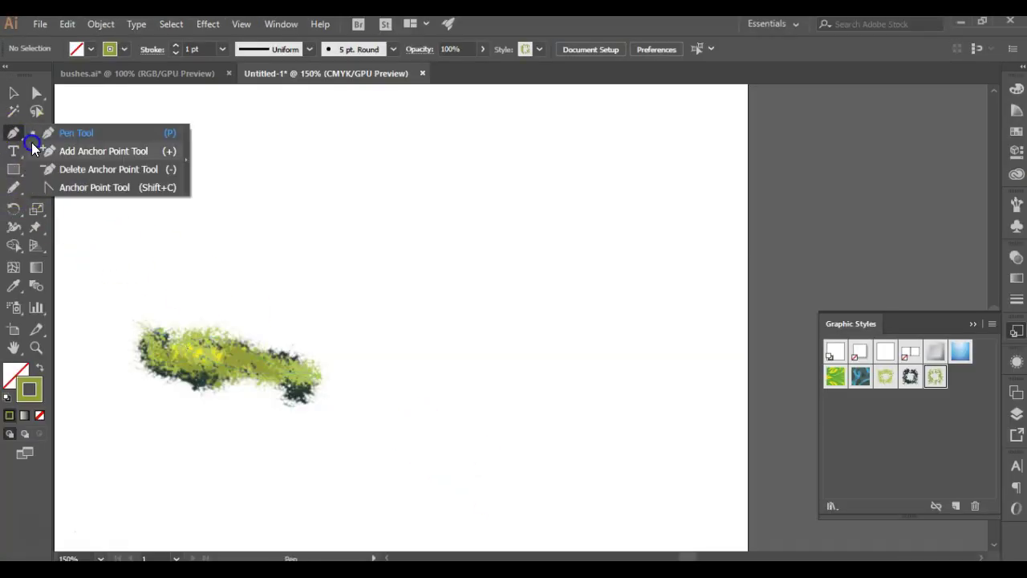
{"action": "left_click", "coordinate": [12, 187]}
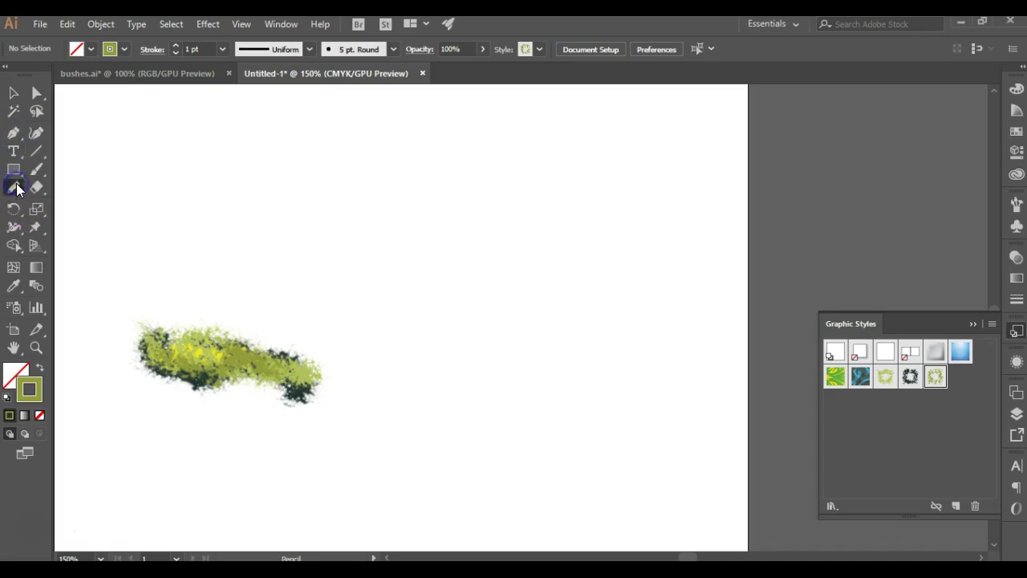
{"action": "mouse_move", "coordinate": [438, 372]}
{"action": "left_mouse_down"}
{"action": "mouse_move", "coordinate": [442, 381]}
{"action": "mouse_move", "coordinate": [562, 378]}
{"action": "mouse_move", "coordinate": [525, 383]}
{"action": "left_mouse_up"}
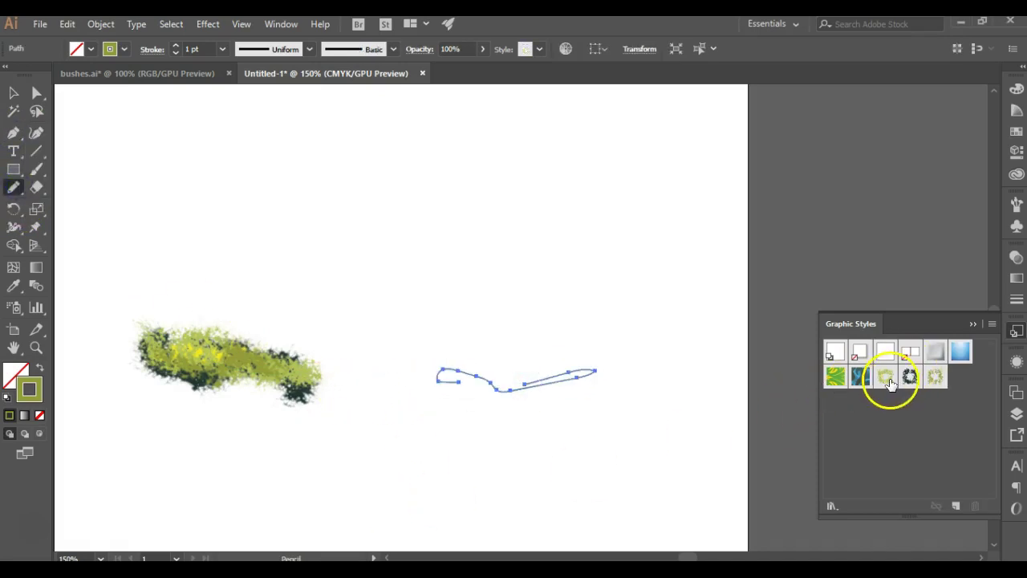
Try the saved foliage graphic styles on the freehand path, ending with the dark Graphic Style 2
{"action": "left_click", "coordinate": [887, 378]}
{"action": "left_click", "coordinate": [619, 382]}
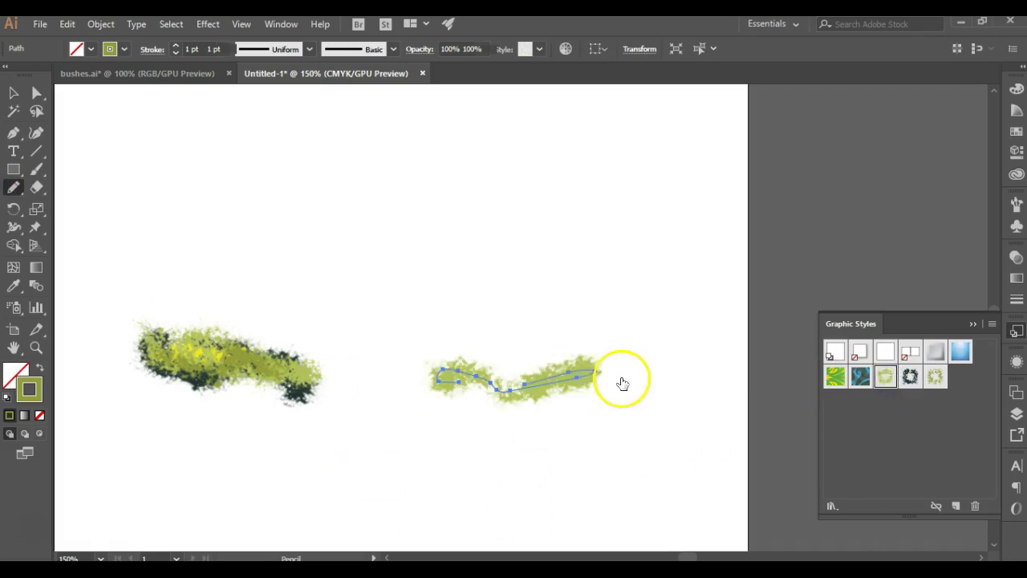
{"action": "left_click", "coordinate": [861, 379]}
{"action": "left_click", "coordinate": [939, 374]}
{"action": "left_click", "coordinate": [910, 377]}
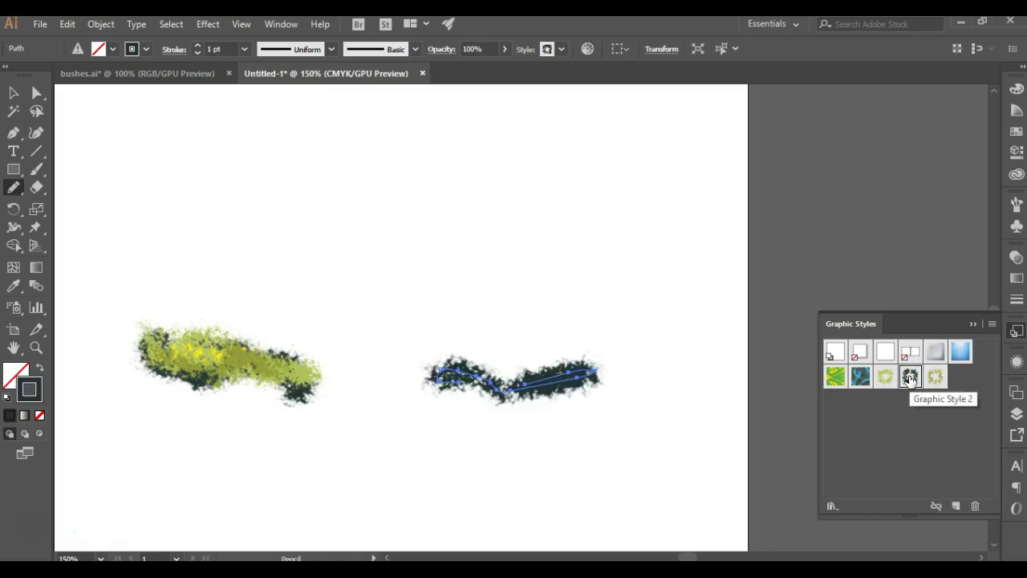
Change the freehand path's stroke color to a medium-dark green
{"action": "double_click", "coordinate": [32, 391]}
{"action": "left_click_drag", "start_coordinate": [234, 185], "coordinate": [235, 191]}
{"action": "left_click", "coordinate": [181, 179]}
{"action": "left_click", "coordinate": [181, 186]}
{"action": "left_click", "coordinate": [362, 72]}
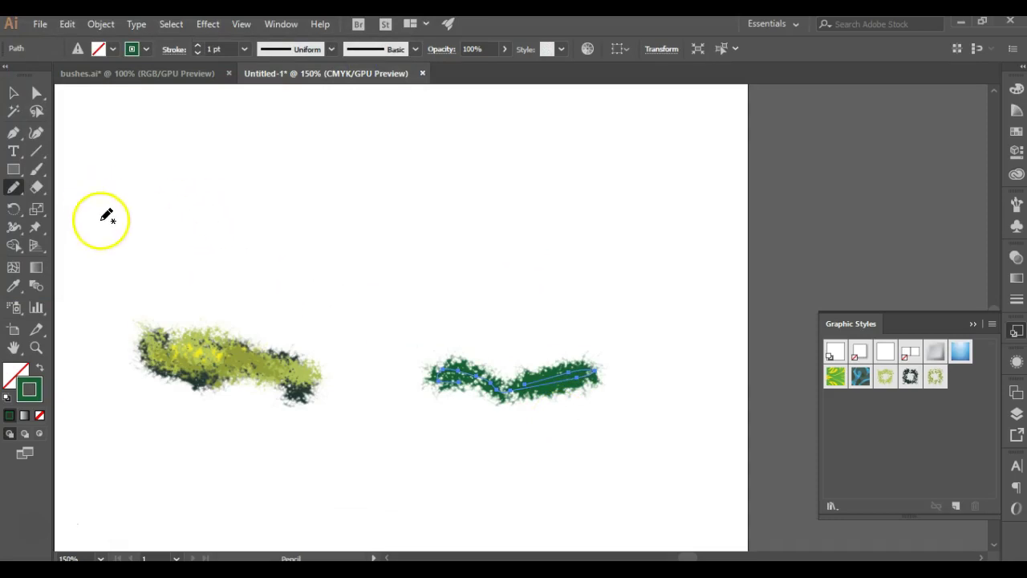
Draw a second freehand Pencil path over the upper part of the dark green foliage and apply the light green foliage graphic style
{"action": "left_click", "coordinate": [13, 93]}
{"action": "left_click", "coordinate": [453, 302]}
{"action": "left_click", "coordinate": [13, 187]}
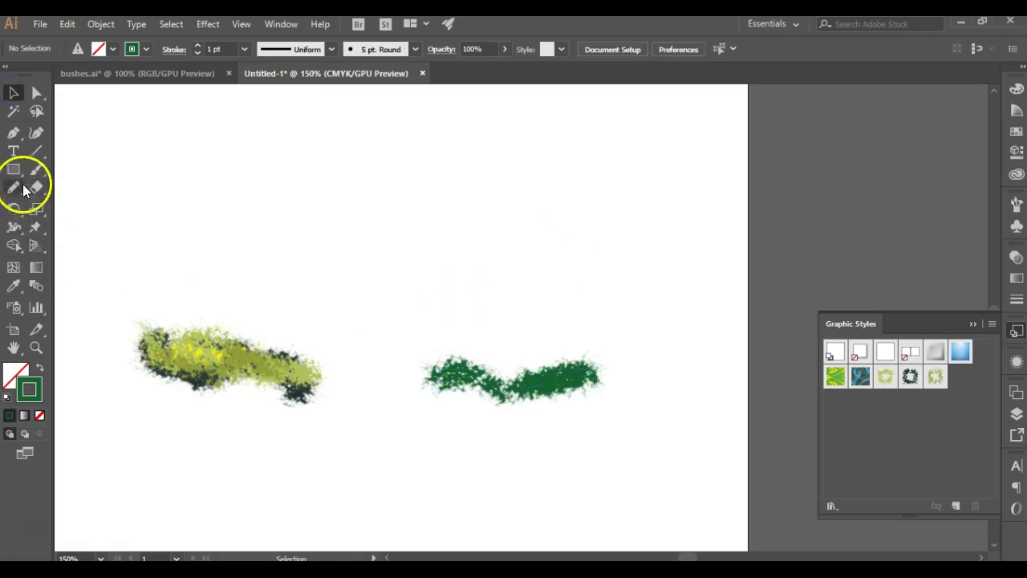
{"action": "mouse_move", "coordinate": [457, 372]}
{"action": "left_mouse_down"}
{"action": "mouse_move", "coordinate": [537, 360]}
{"action": "mouse_move", "coordinate": [449, 354]}
{"action": "mouse_move", "coordinate": [578, 374]}
{"action": "left_mouse_up"}
{"action": "left_click", "coordinate": [885, 376]}
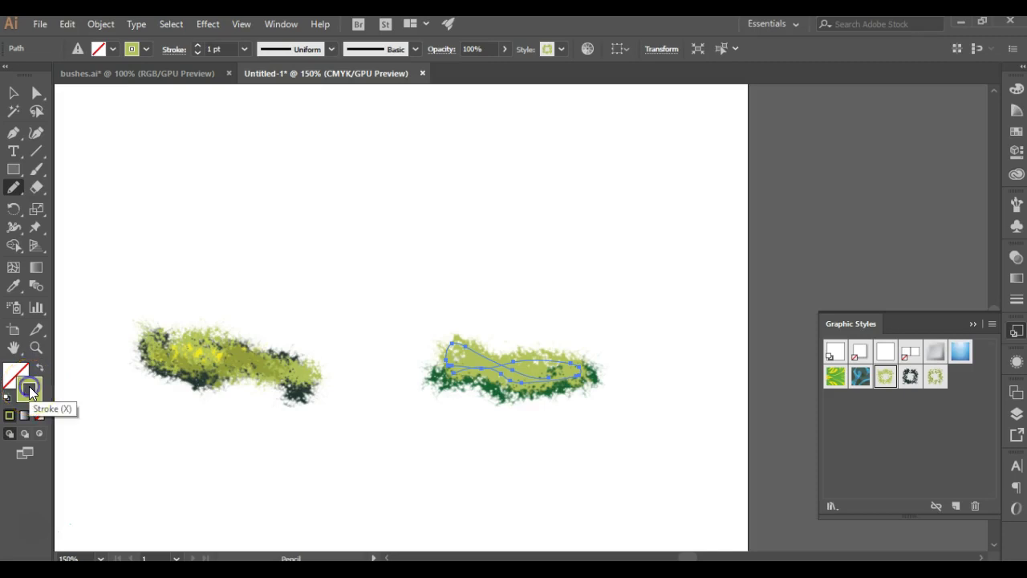
Set the new path's stroke color to olive green #838c2c, shift it slightly down and right, and deselect it
{"action": "double_click", "coordinate": [29, 390]}
{"action": "left_click", "coordinate": [147, 154]}
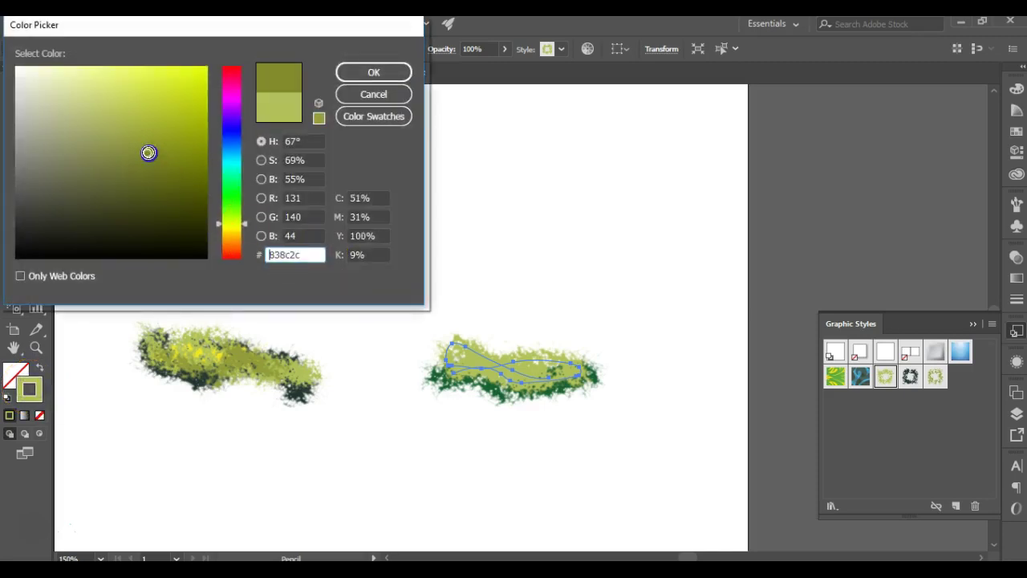
{"action": "left_click", "coordinate": [401, 72]}
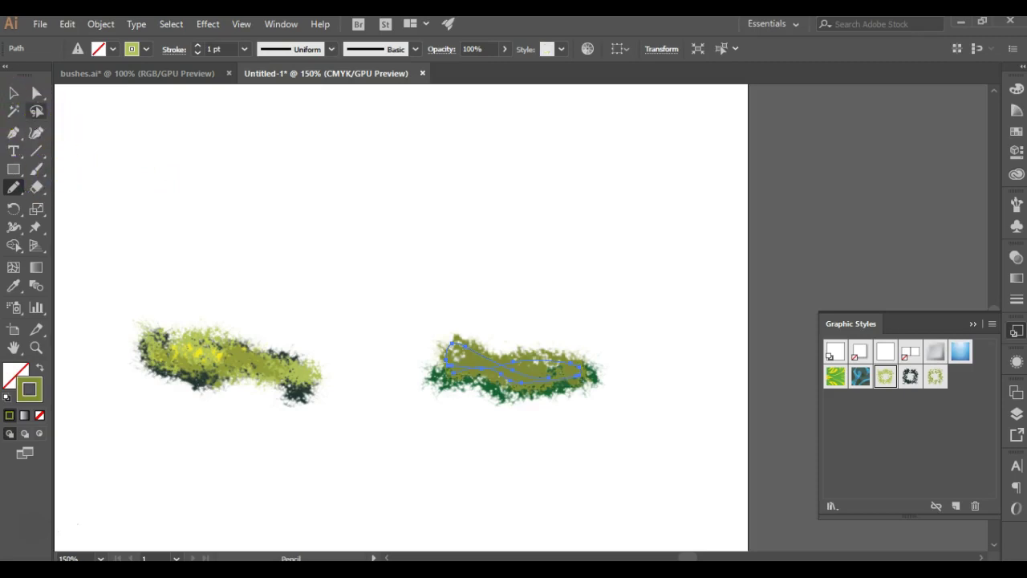
{"action": "key", "text": "v"}
{"action": "left_click_drag", "start_coordinate": [547, 383], "coordinate": [555, 390]}
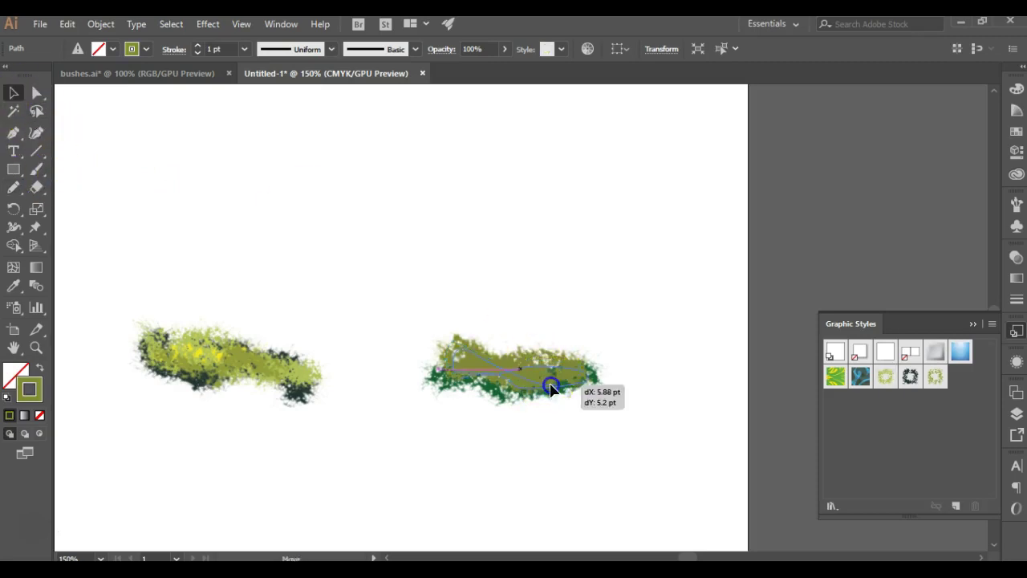
{"action": "left_click", "coordinate": [278, 210]}
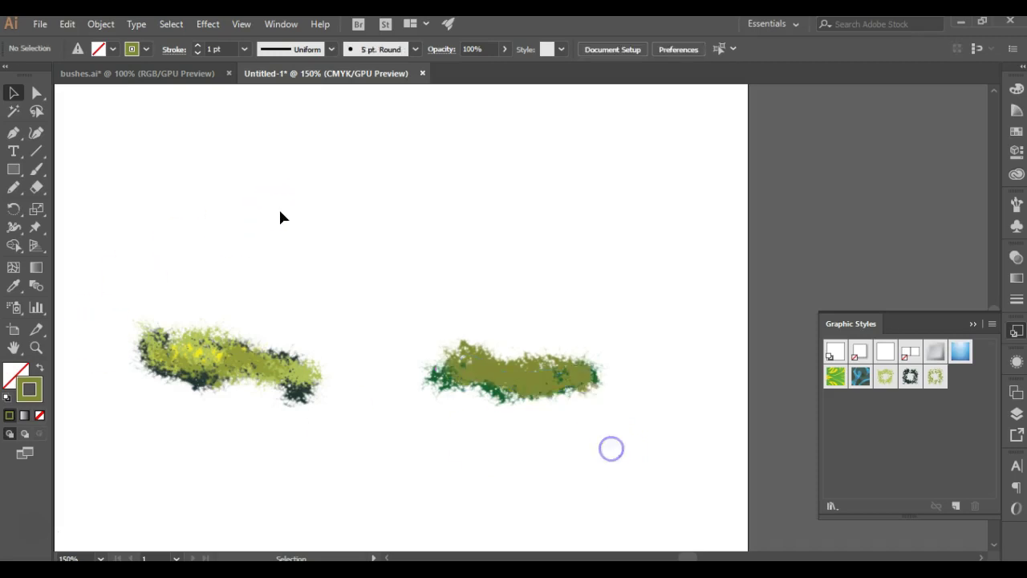
Draw a third, flat looping Pencil path across the olive foliage and apply the light green foliage graphic style
{"action": "left_click", "coordinate": [12, 191]}
{"action": "mouse_move", "coordinate": [490, 366]}
{"action": "left_mouse_down"}
{"action": "mouse_move", "coordinate": [574, 369]}
{"action": "mouse_move", "coordinate": [556, 382]}
{"action": "mouse_move", "coordinate": [464, 372]}
{"action": "left_mouse_up"}
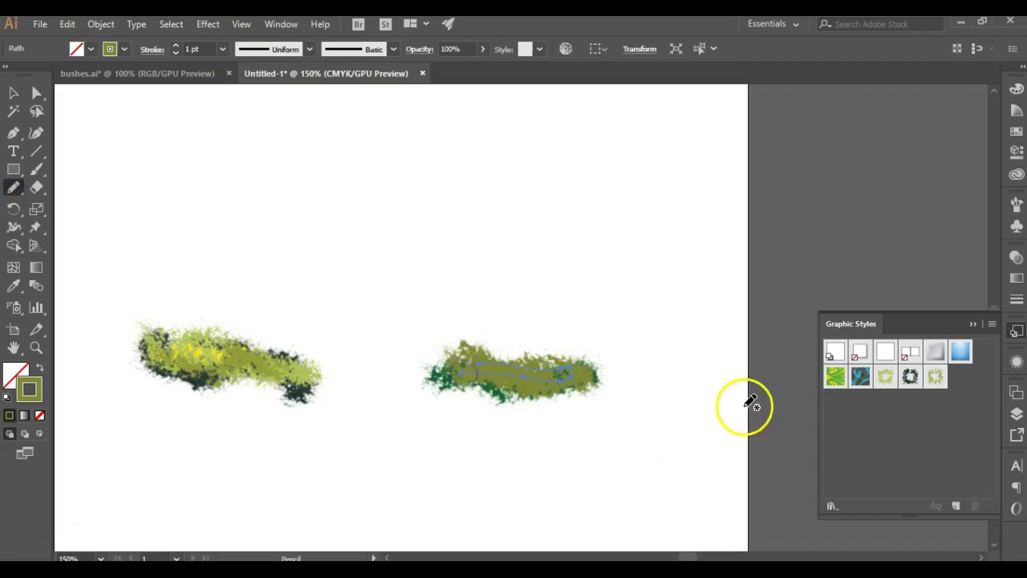
{"action": "left_click", "coordinate": [885, 376]}
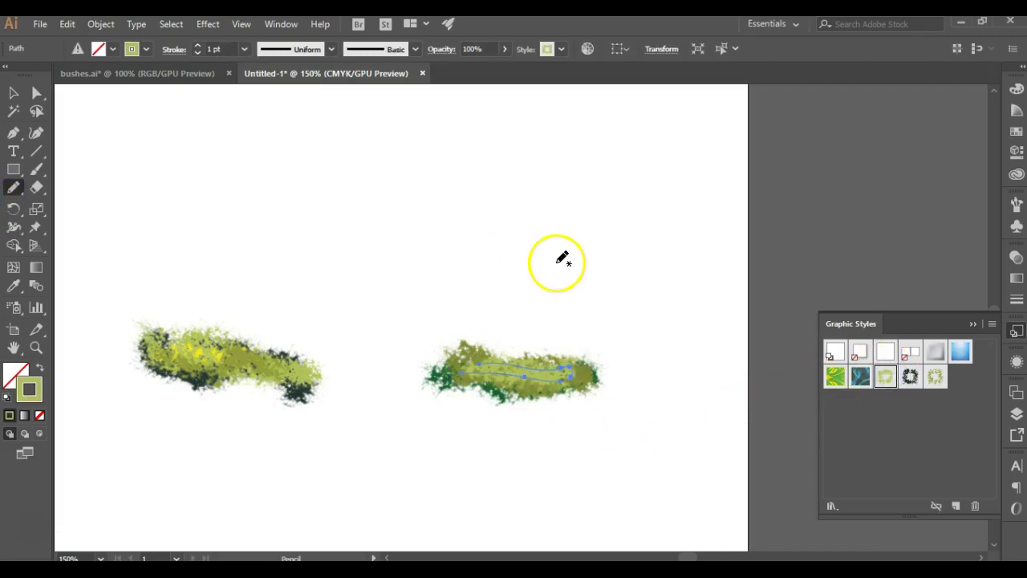
Widen the light green path at both ends to about 153 pt so it spans the whole bush
{"action": "left_click", "coordinate": [14, 94]}
{"action": "left_click_drag", "start_coordinate": [574, 371], "coordinate": [604, 370]}
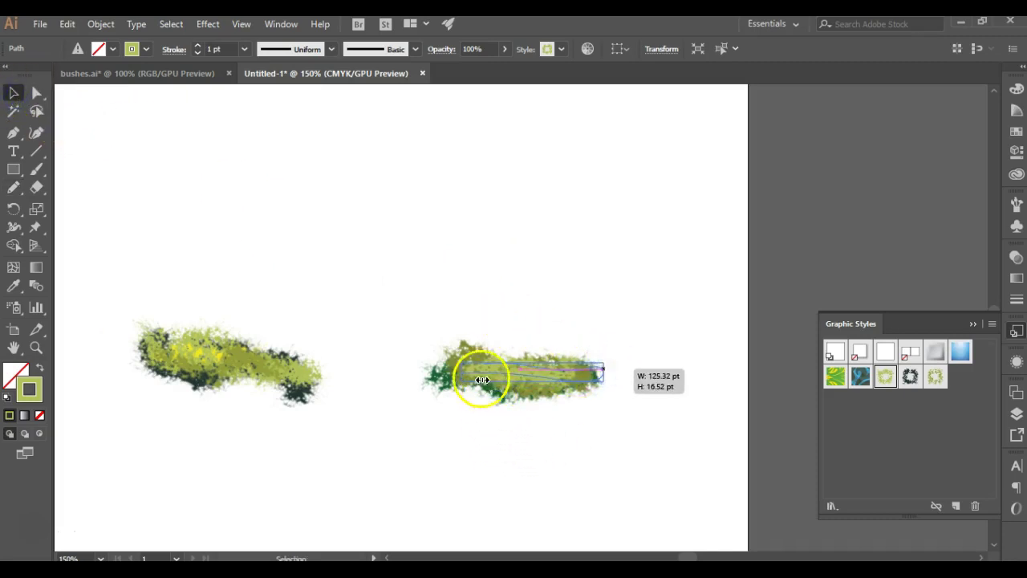
{"action": "left_click_drag", "start_coordinate": [459, 373], "coordinate": [429, 373]}
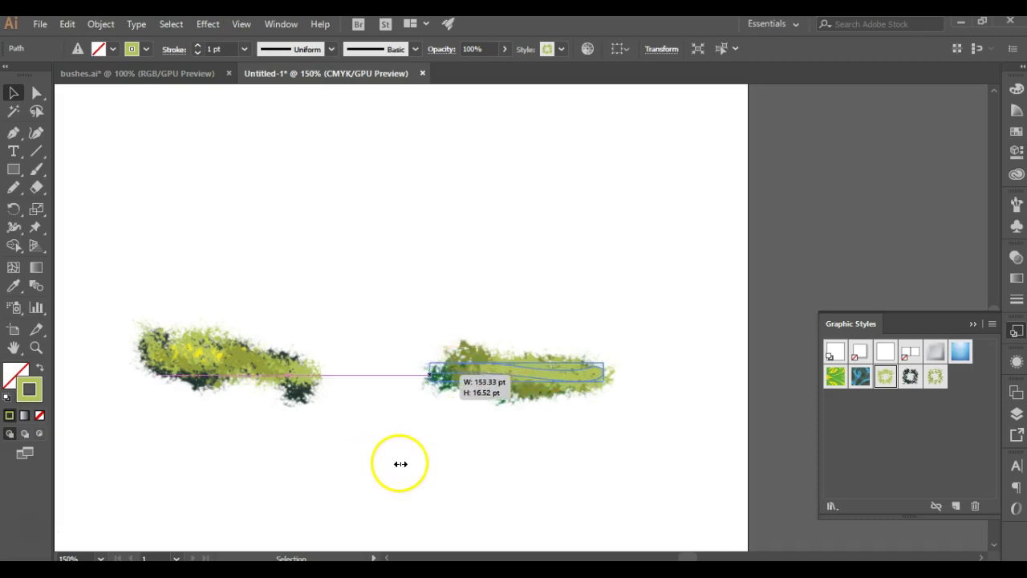
{"action": "left_click", "coordinate": [398, 462]}
Move the light green path slightly upward, stretch it downward to about 31 pt high, and deselect it
{"action": "left_click_drag", "start_coordinate": [499, 377], "coordinate": [498, 370]}
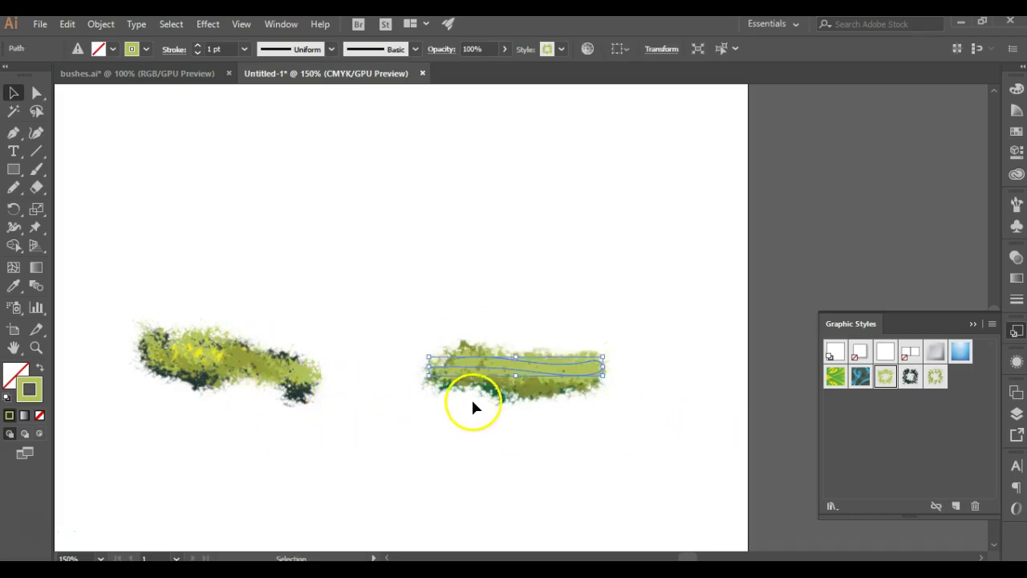
{"action": "left_click_drag", "start_coordinate": [515, 374], "coordinate": [515, 392]}
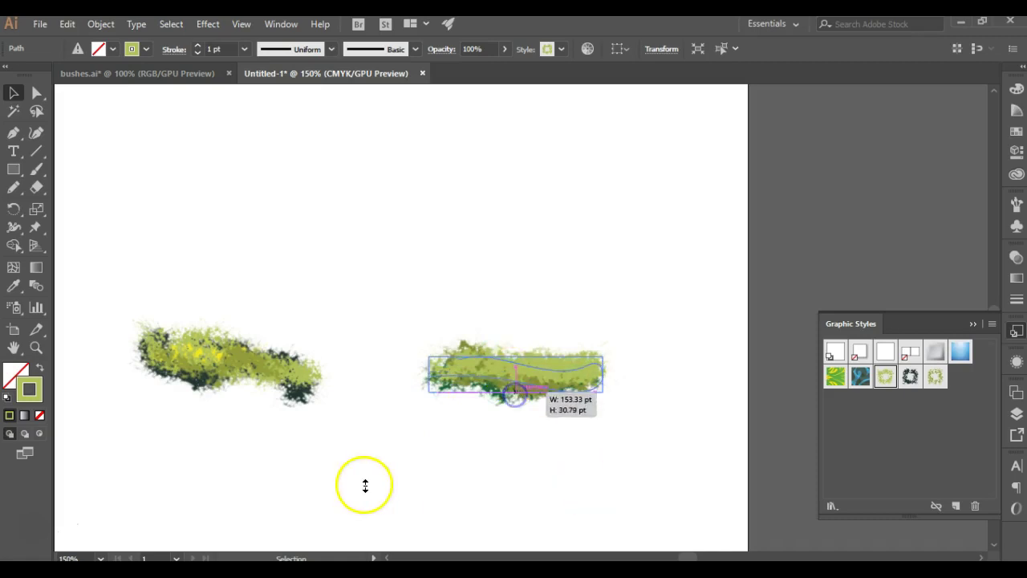
{"action": "left_click", "coordinate": [450, 485]}
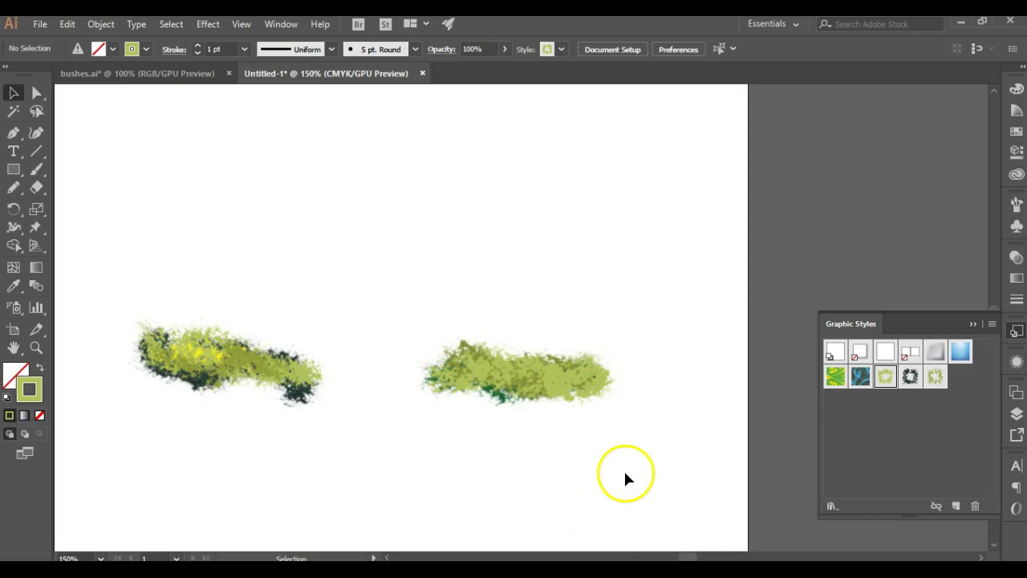
{"action": "left_click", "coordinate": [288, 475]}
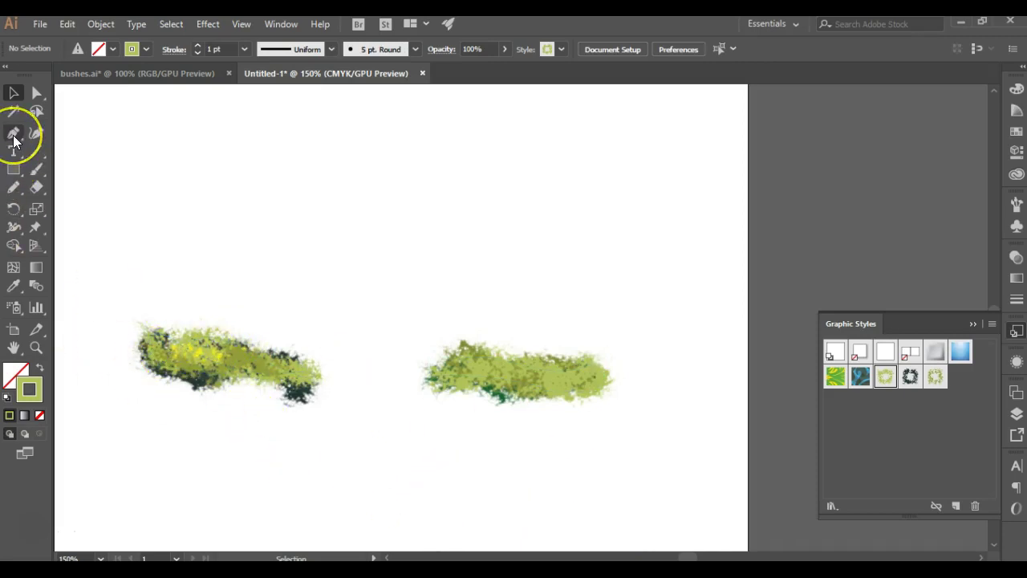
Draw a short, gently descending open Pencil path across the bush's upper area and apply the light green foliage graphic style
{"action": "left_click", "coordinate": [14, 187]}
{"action": "left_click_drag", "start_coordinate": [480, 360], "coordinate": [599, 375]}
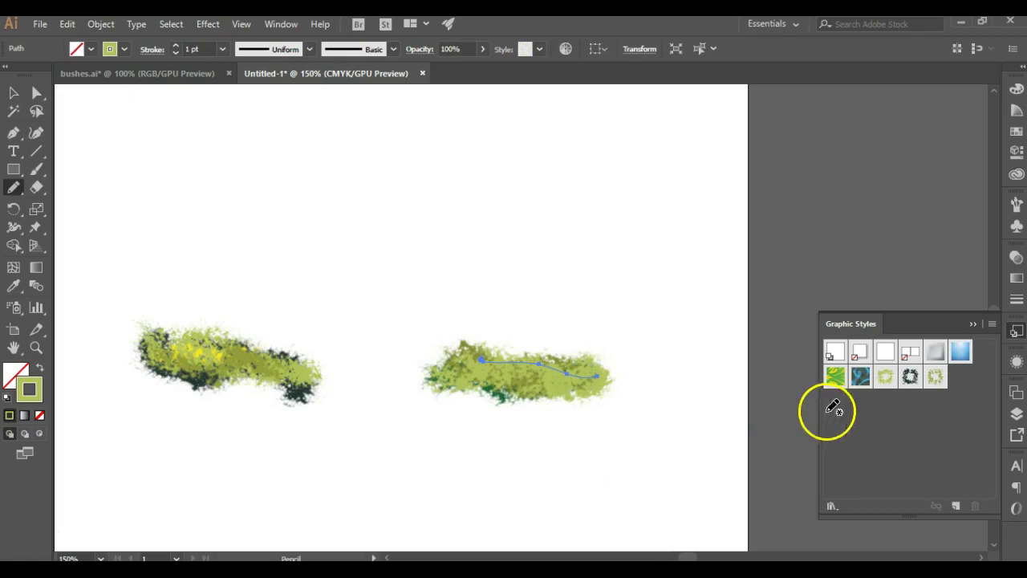
{"action": "left_click", "coordinate": [882, 378]}
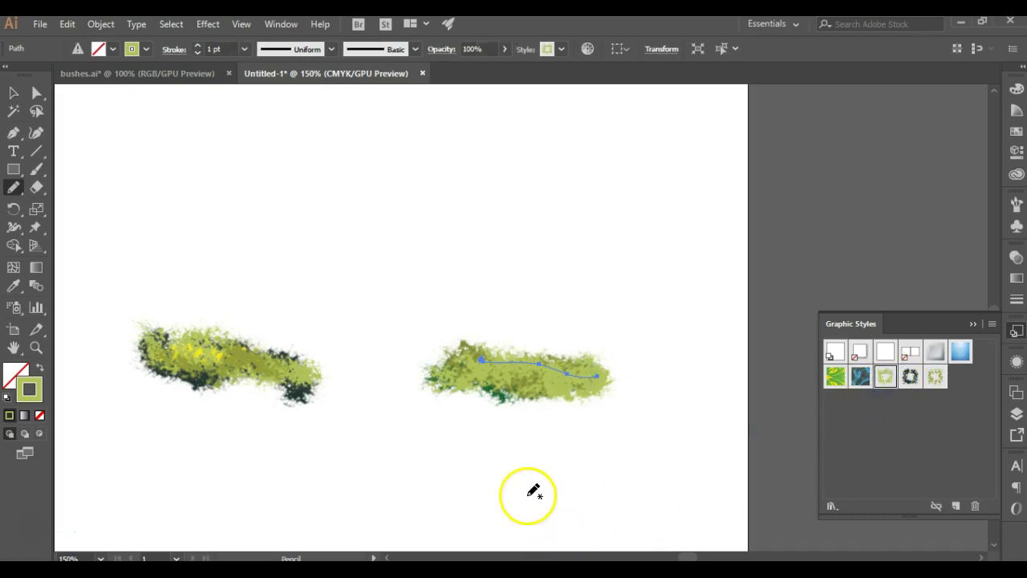
Change the short open path's stroke color to a magenta pink and deselect it
{"action": "double_click", "coordinate": [30, 396]}
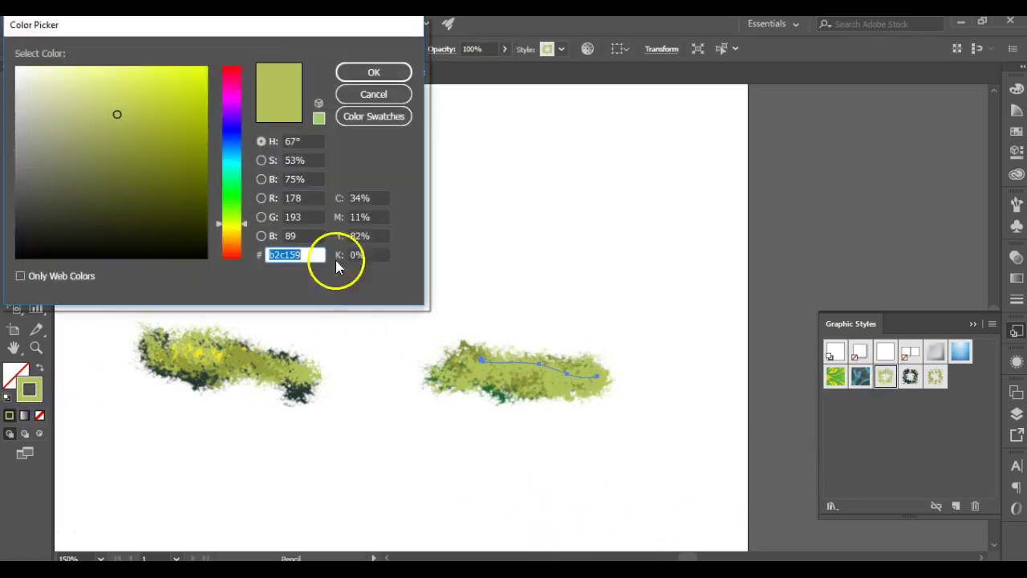
{"action": "left_click_drag", "start_coordinate": [245, 227], "coordinate": [236, 267]}
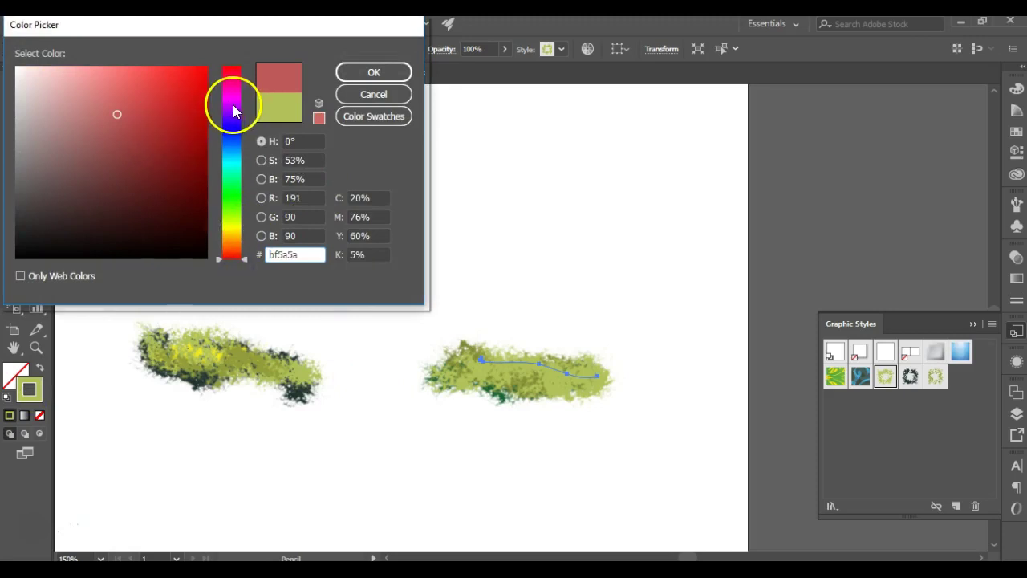
{"action": "left_click_drag", "start_coordinate": [237, 100], "coordinate": [196, 65]}
{"action": "left_click", "coordinate": [370, 78]}
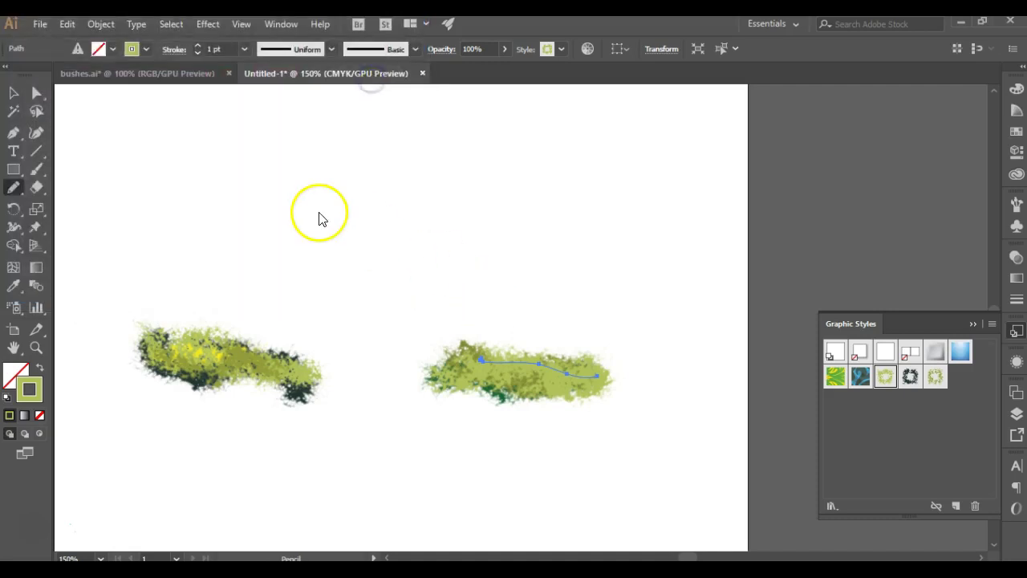
{"action": "left_click", "coordinate": [14, 94]}
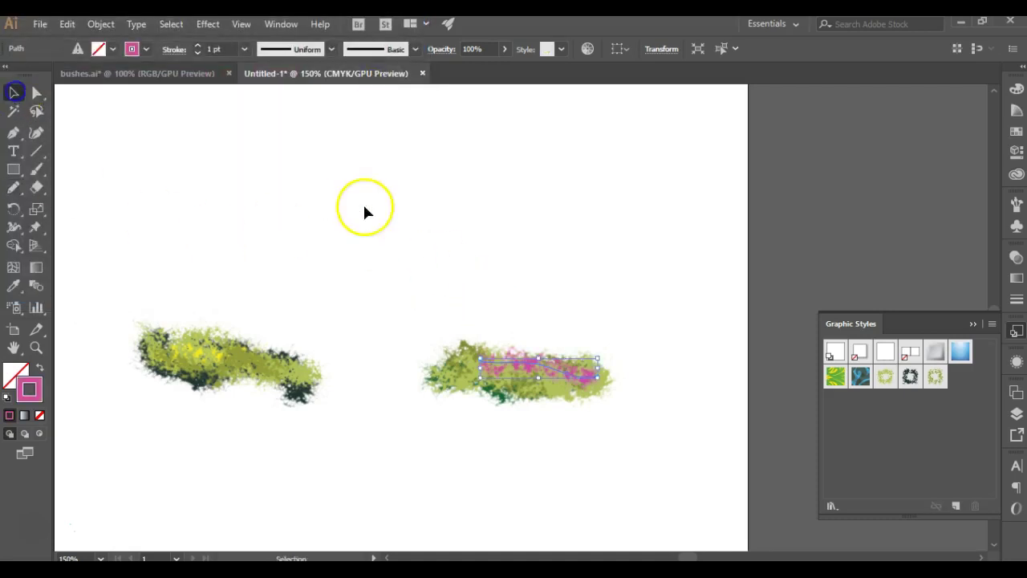
{"action": "left_click", "coordinate": [363, 208]}
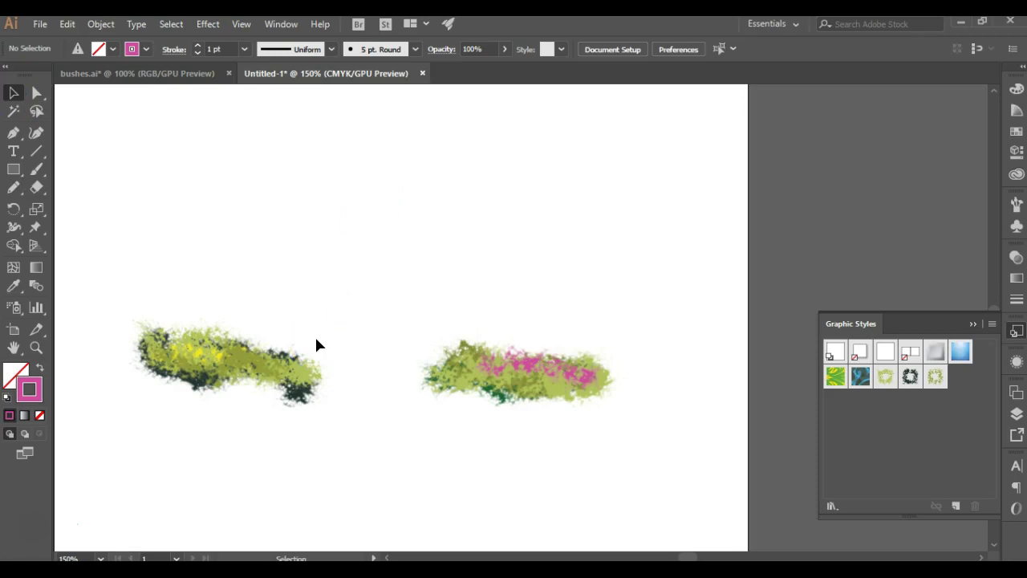